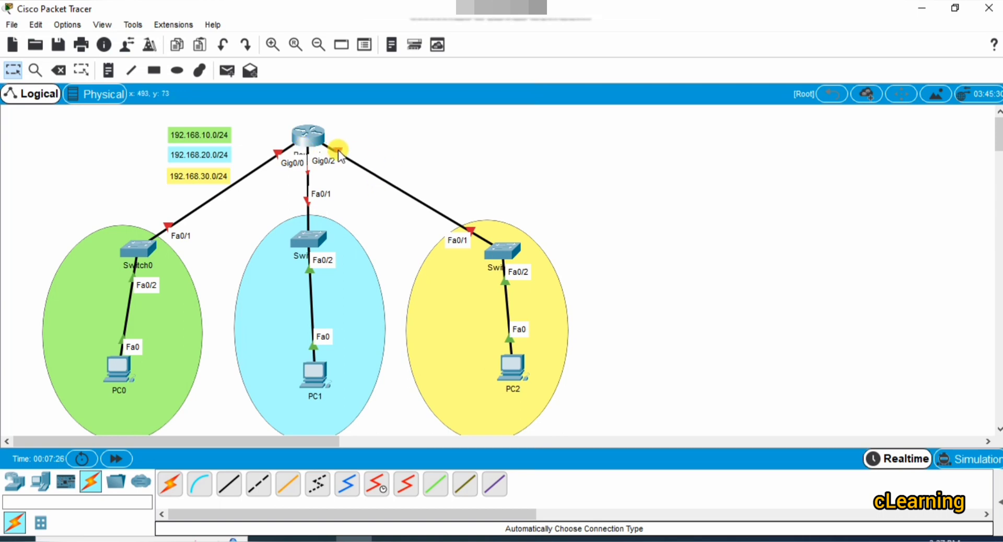
Step: Open Router1's command line, decline the initial configuration dialog, and resize its window so the topology's left part stays visible
click(306, 130)
drag(397, 75, 529, 42)
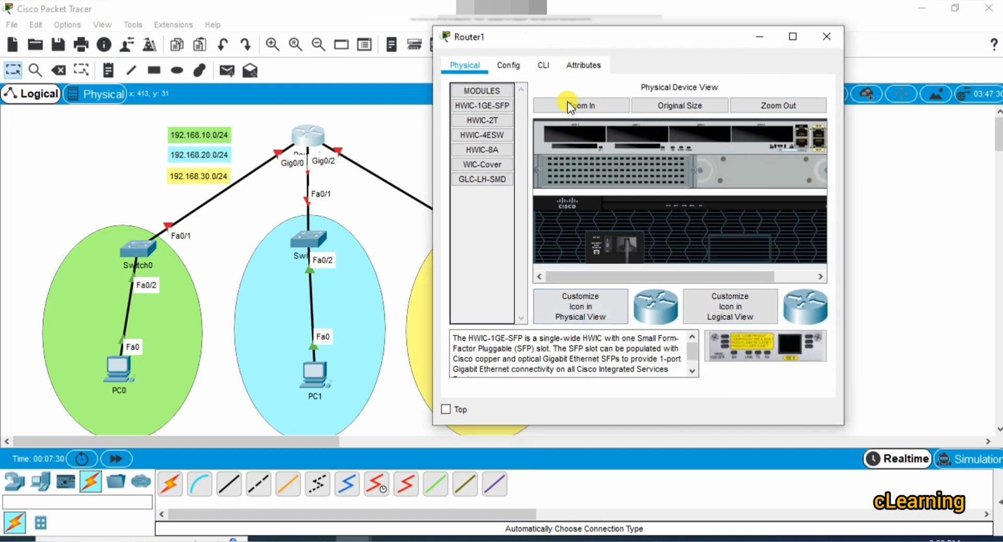
click(543, 65)
key(Return)
key(Return)
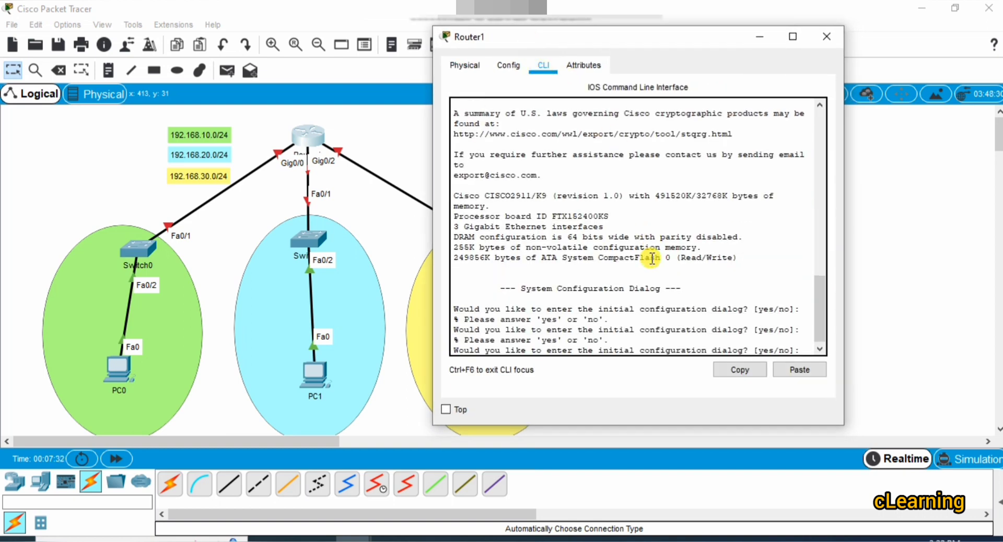
text(no)
key(Return)
key(Return)
key(Return)
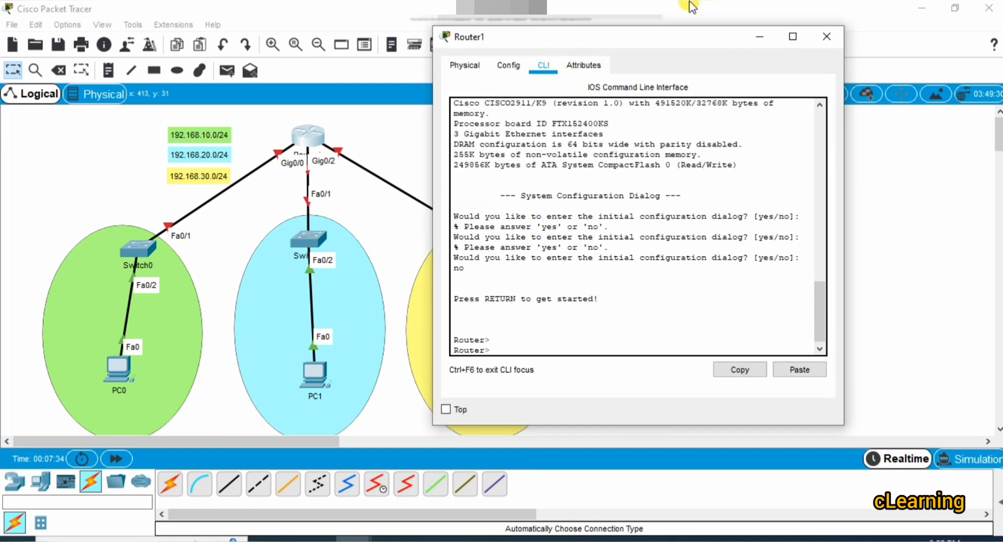
drag(433, 26, 203, 5)
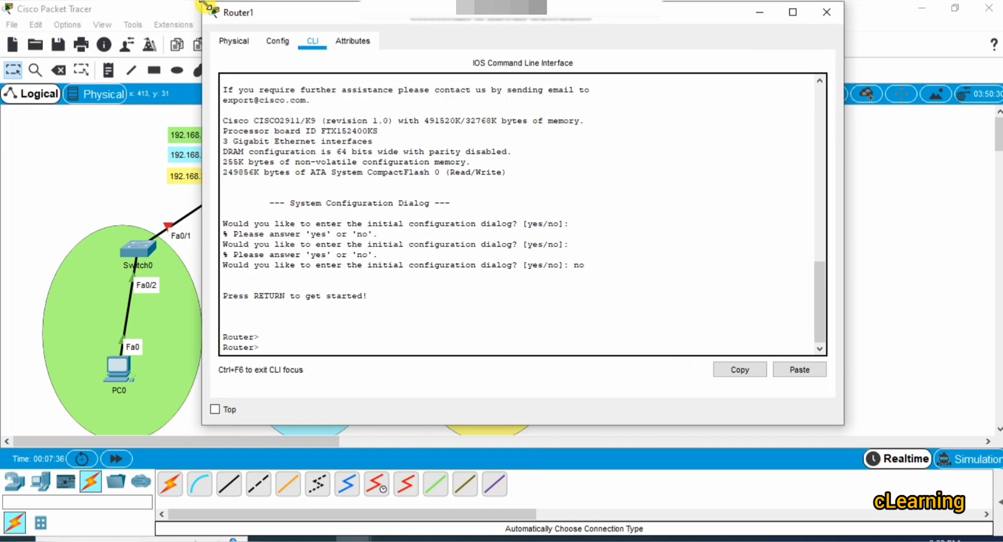
drag(377, 26, 572, 43)
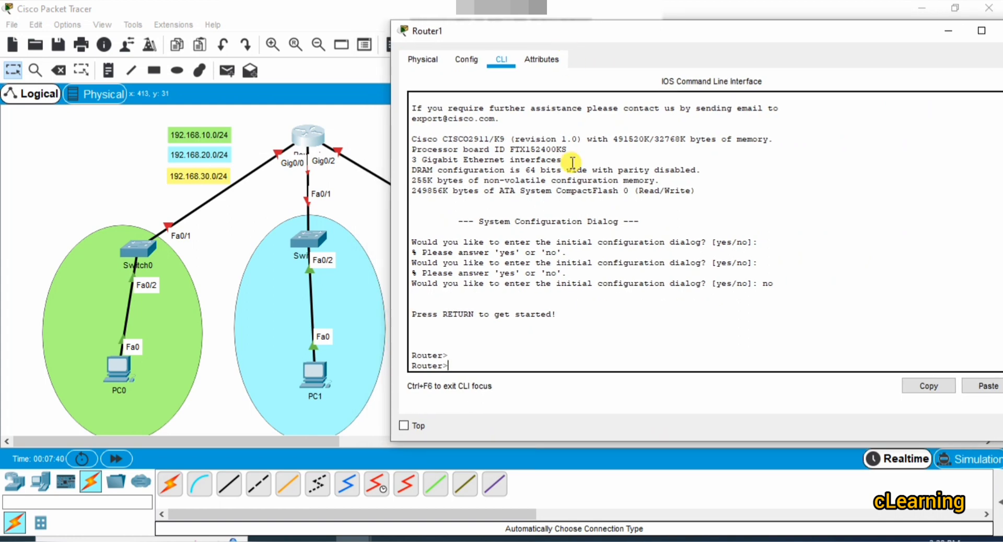
Step: Enter privileged EXEC mode on Router1 and go into global configuration mode with configure terminal
key(Return)
text(en)
key(Tab)
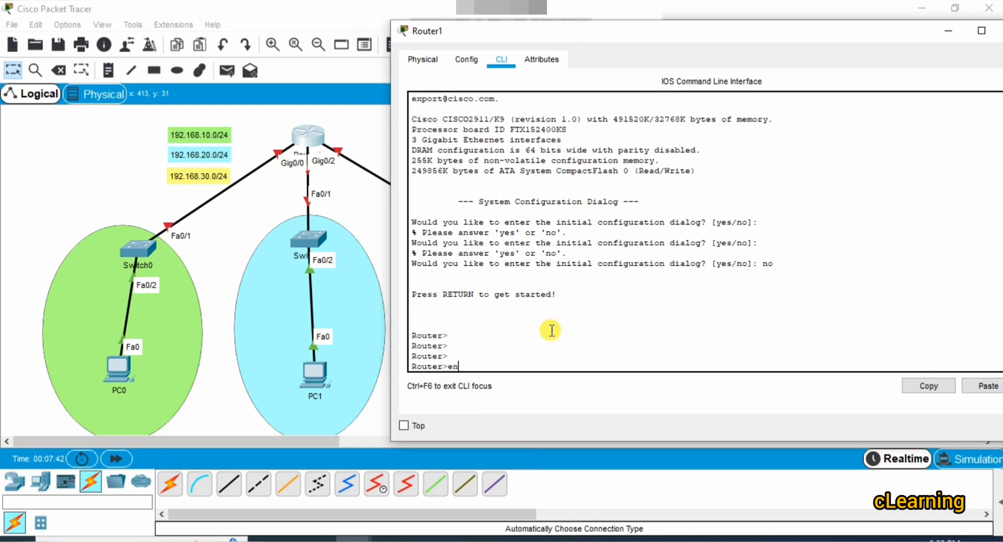
key(Return)
text(con)
key(Tab)
text(f)
key(Tab)
text(t)
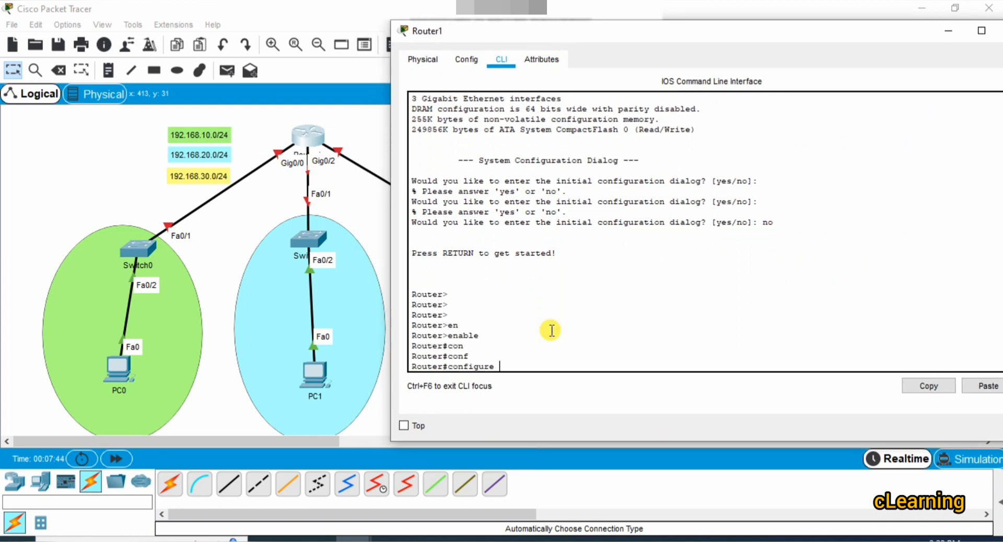
key(Tab)
key(Return)
key(Return)
key(Return)
key(Return)
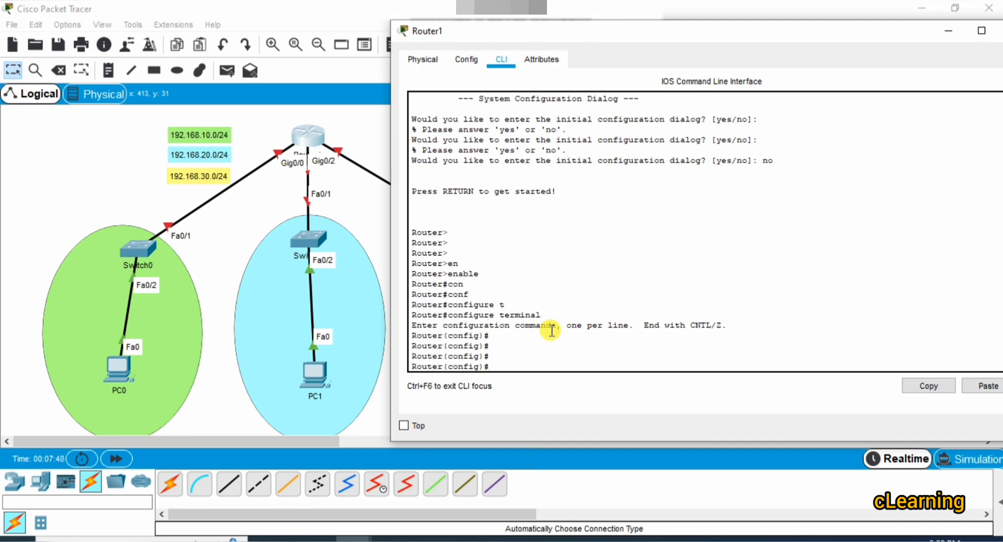
Step: Enter interface configuration mode for GigabitEthernet 0/0 on the router
text(int6)
key(Tab)
text(g)
key(Tab)
key(BackSpace)
key(BackSpace)
key(BackSpace)
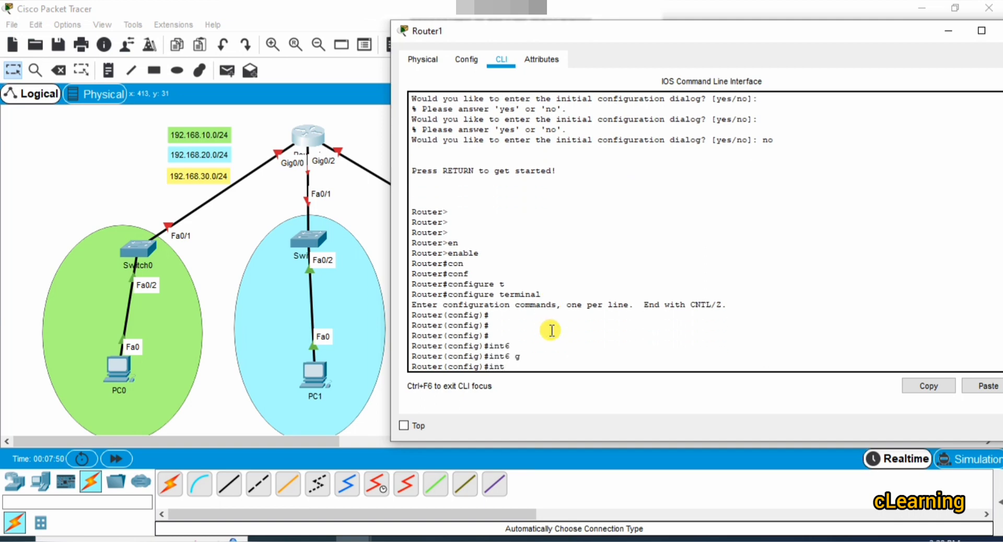
key(Tab)
text(g)
key(Tab)
text(0/0)
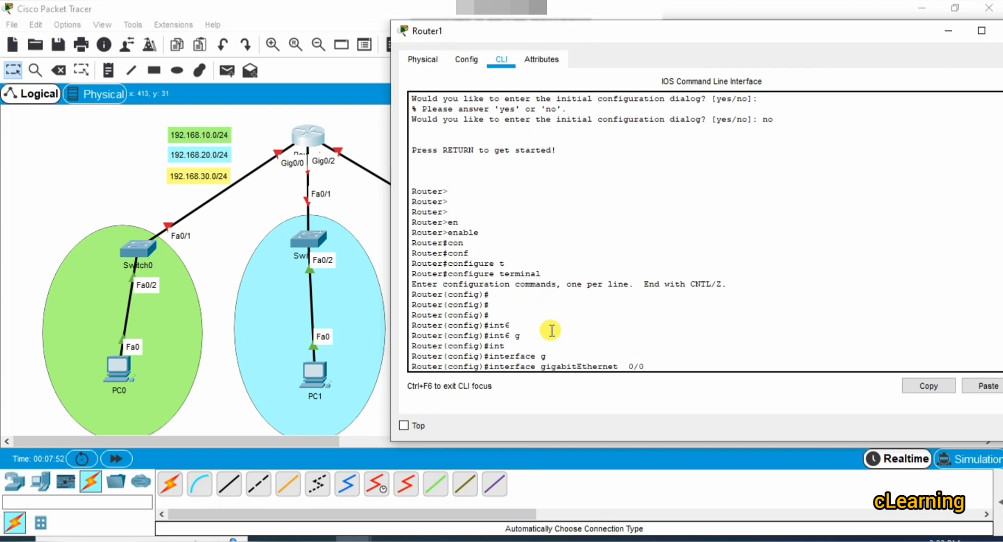
key(Return)
key(Return)
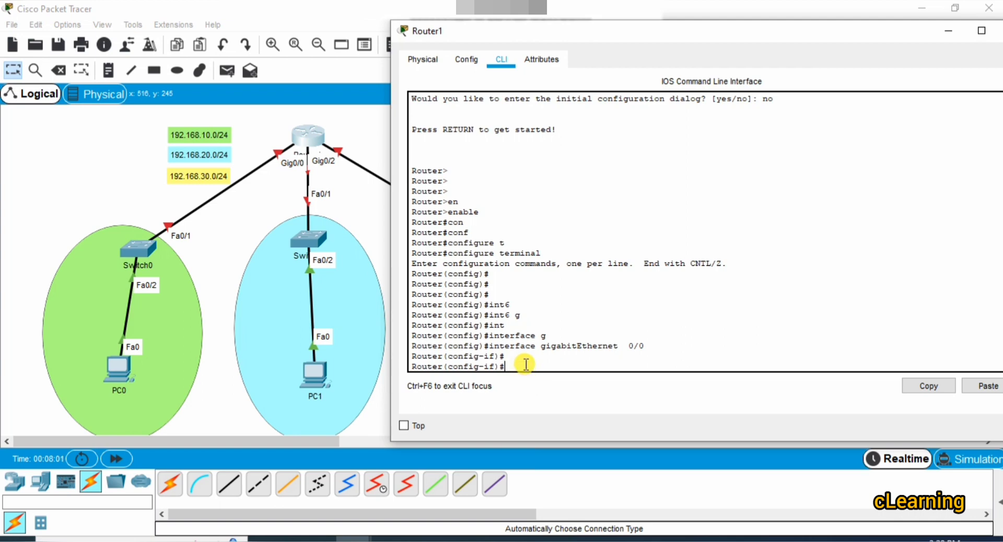
Step: Assign IP address 192.168.1.1 with subnet mask 255.255.255.0 to GigabitEthernet 0/0
text(ip ad)
key(Tab)
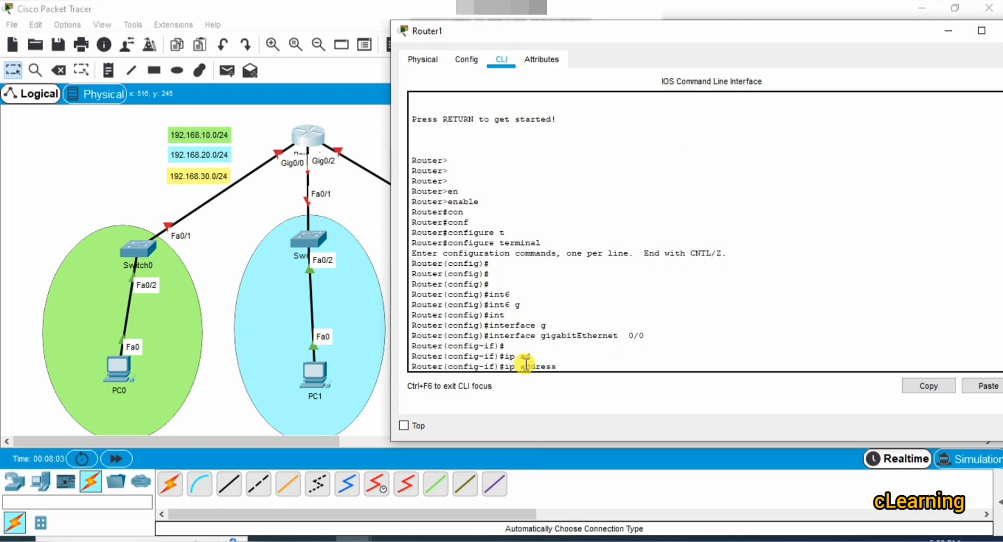
text(192.168.1.1 255.255.255)
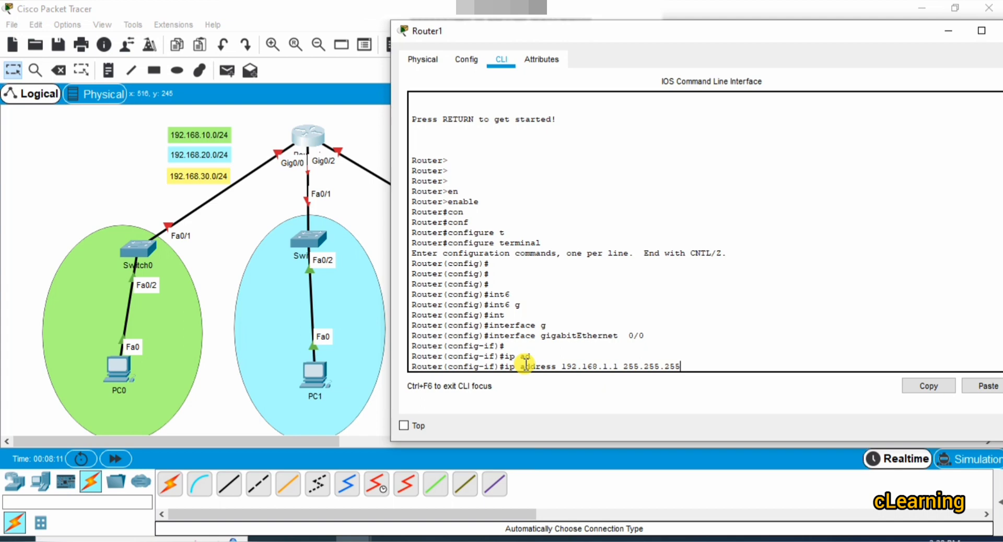
text(.0)
key(Return)
key(Return)
key(Return)
key(Return)
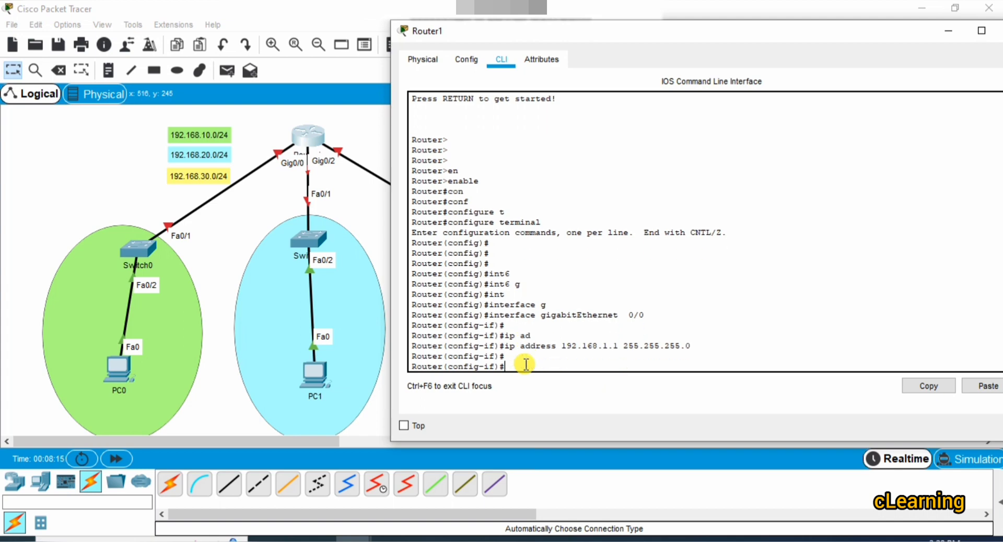
Step: Enable GigabitEthernet 0/0 with no shutdown and return to global configuration mode
text(no sh)
key(Tab)
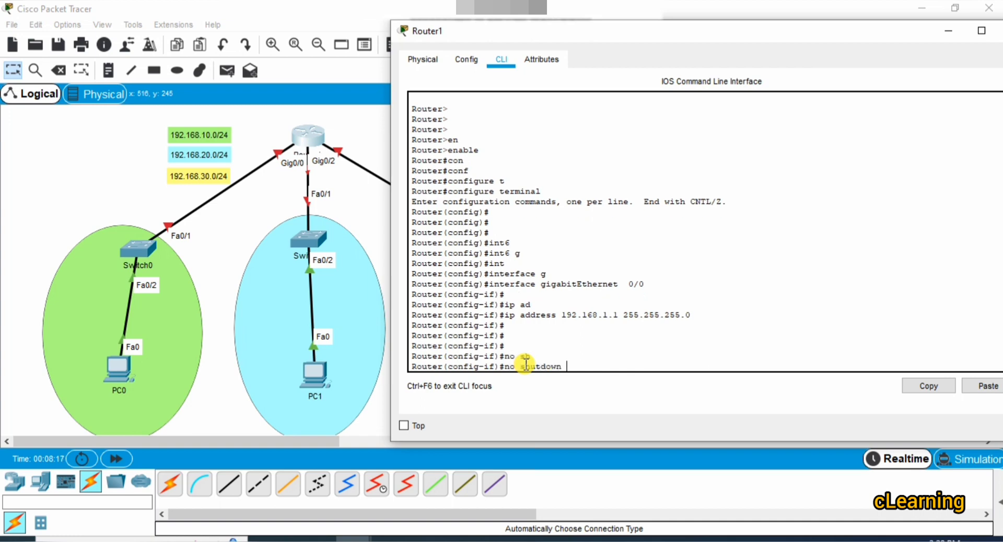
key(Return)
key(Return)
key(Return)
key(Return)
key(Return)
text(w)
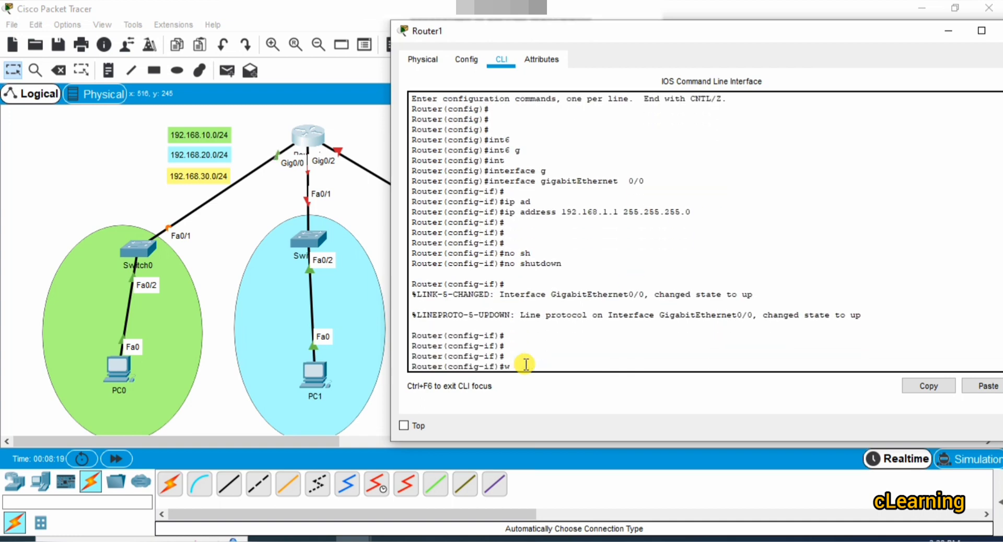
key(BackSpace)
text(exit)
key(Return)
key(Return)
key(Return)
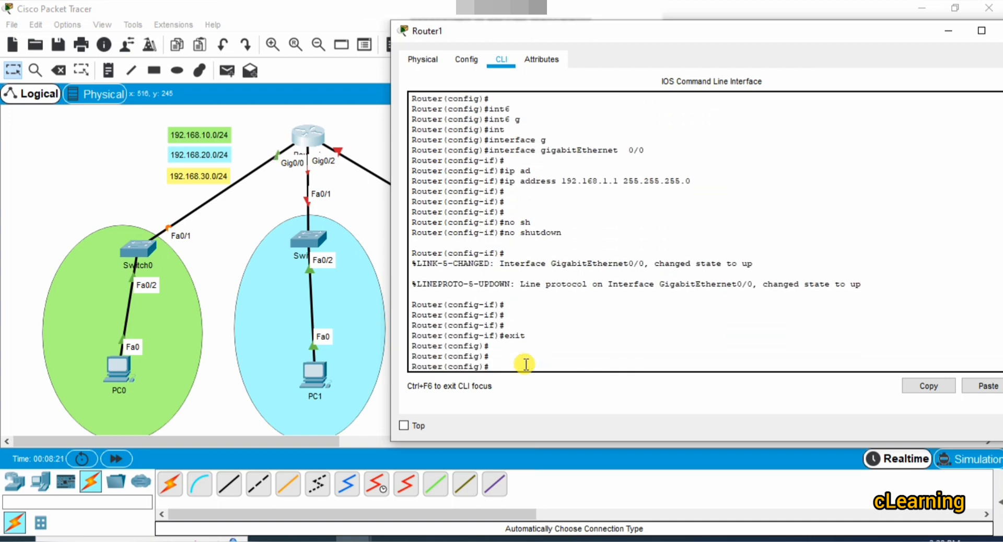
Step: Reuse the earlier interface command to enter interface configuration mode for GigabitEthernet 0/1
key(Up)
key(Up)
key(Up)
key(Up)
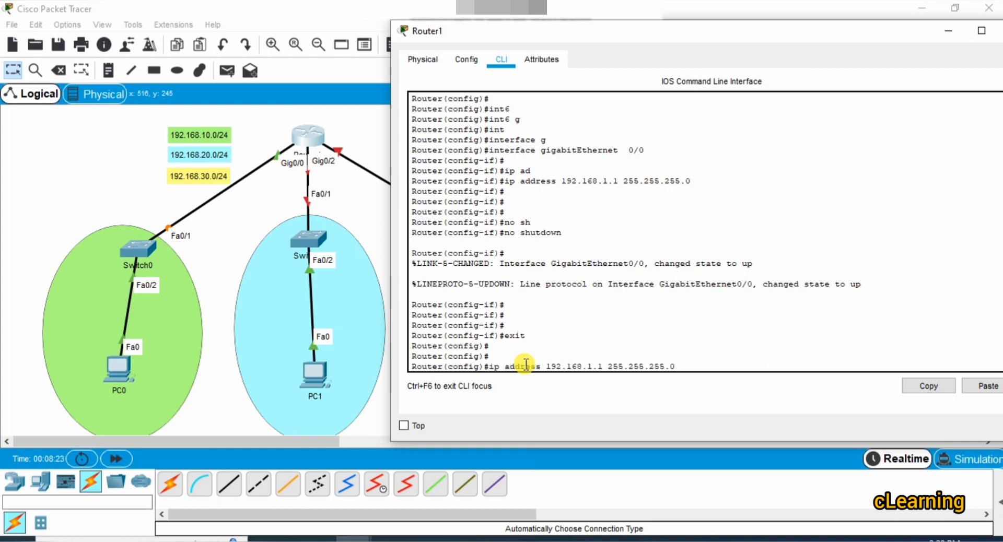
key(BackSpace)
text(1)
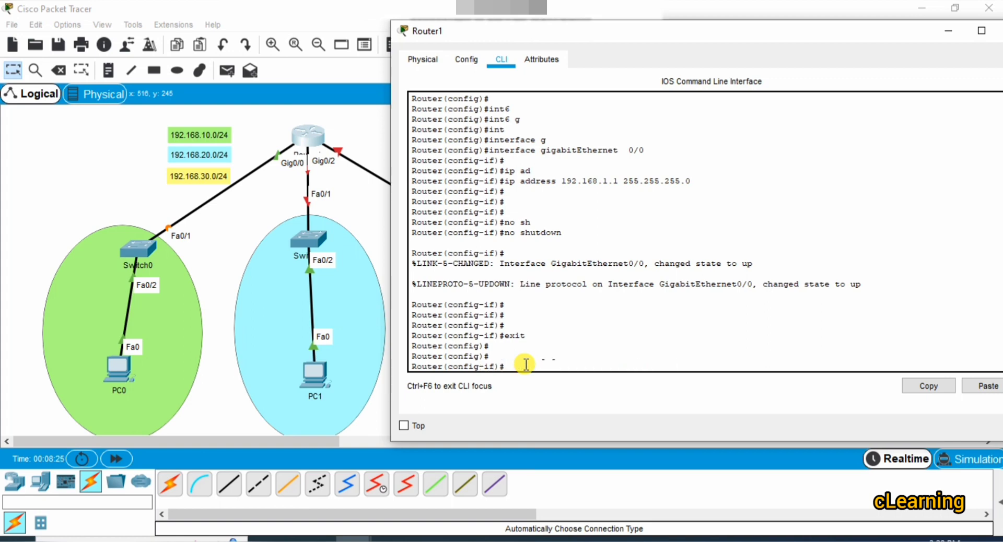
key(Return)
key(Return)
key(Return)
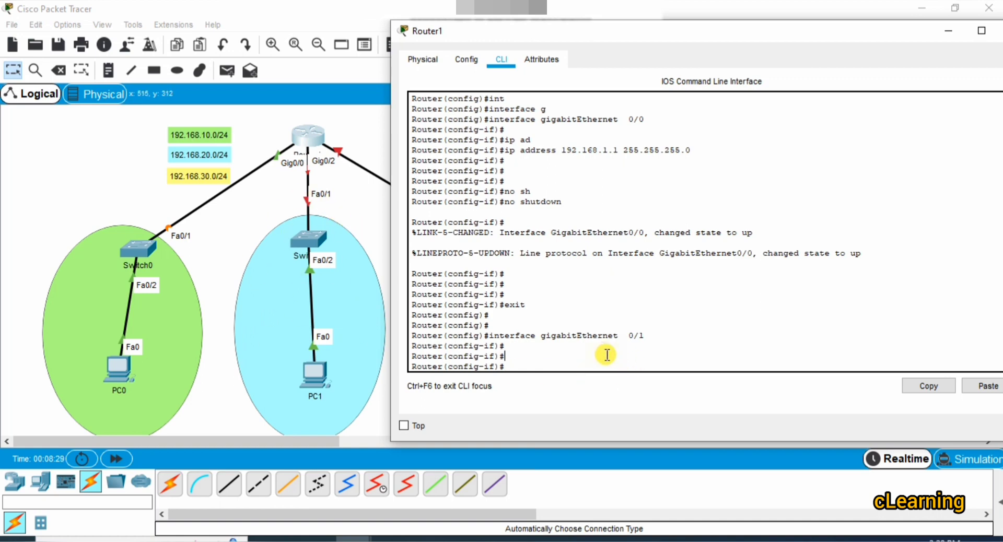
Step: Assign IP address 192.168.20.1 with subnet mask 255.255.255.0 to GigabitEthernet 0/1
text(ip ad)
key(Tab)
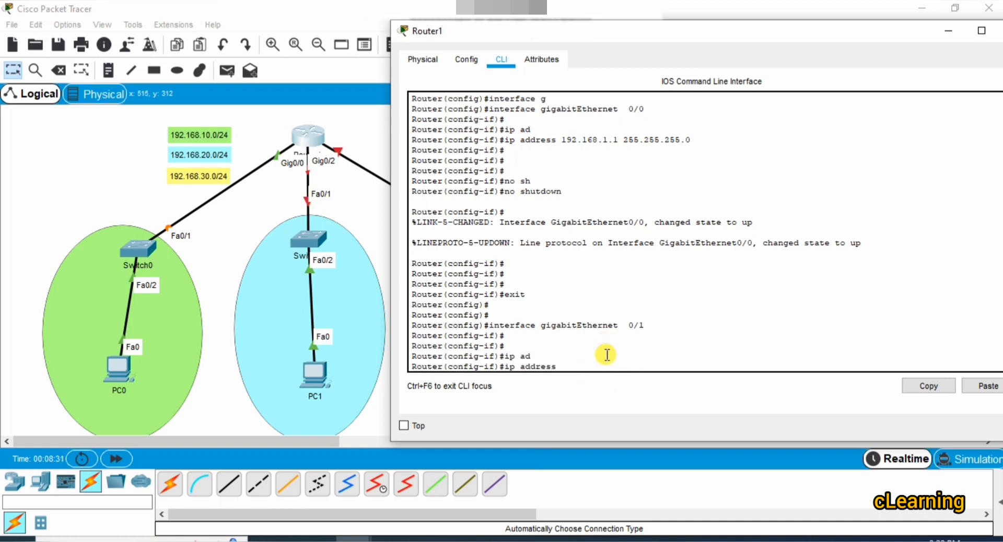
text(192.168.20.1 255.255.255.0)
key(Return)
key(Return)
key(Return)
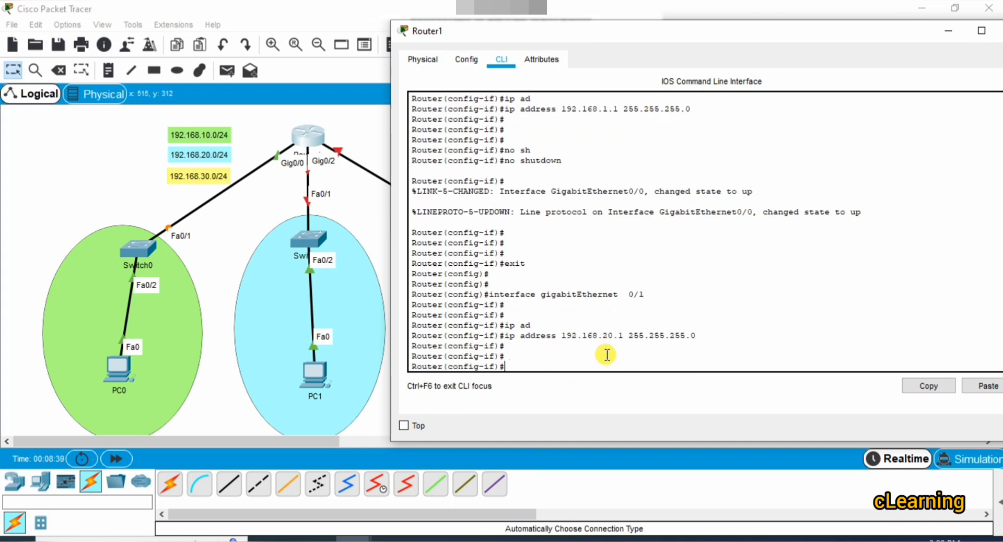
Step: Enable GigabitEthernet 0/1 with no shutdown and return to global configuration mode
text(no sh)
key(Tab)
key(Return)
key(Return)
key(Return)
key(Return)
key(Return)
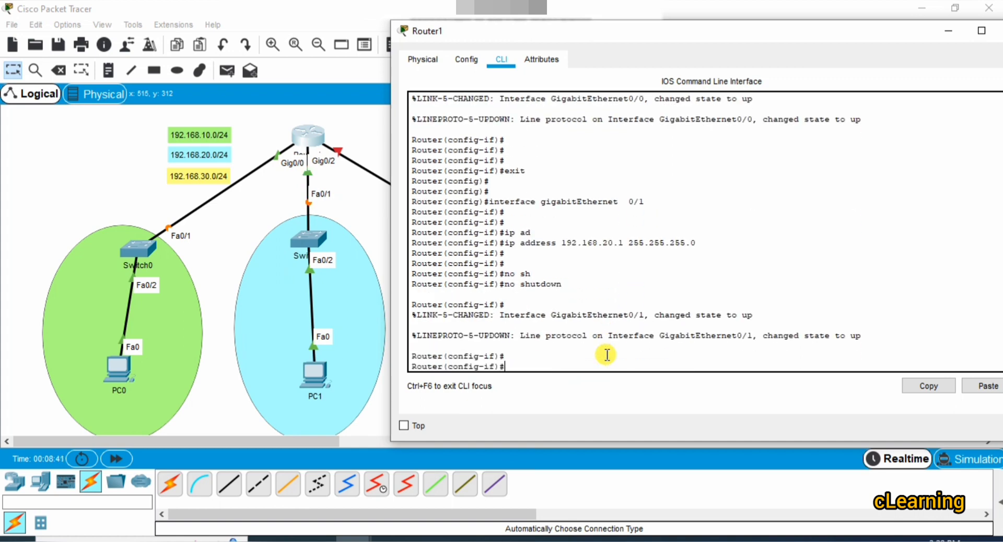
text(exit)
key(Return)
key(Return)
key(Return)
text(exit)
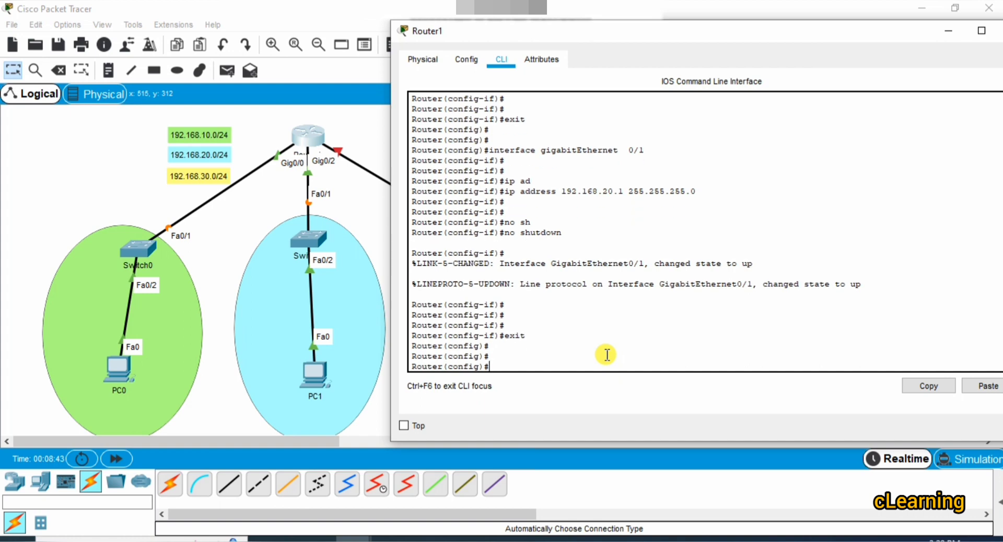
Step: Reuse the earlier interface command to enter interface configuration mode for GigabitEthernet 0/2
key(Up)
key(Up)
key(Up)
key(Up)
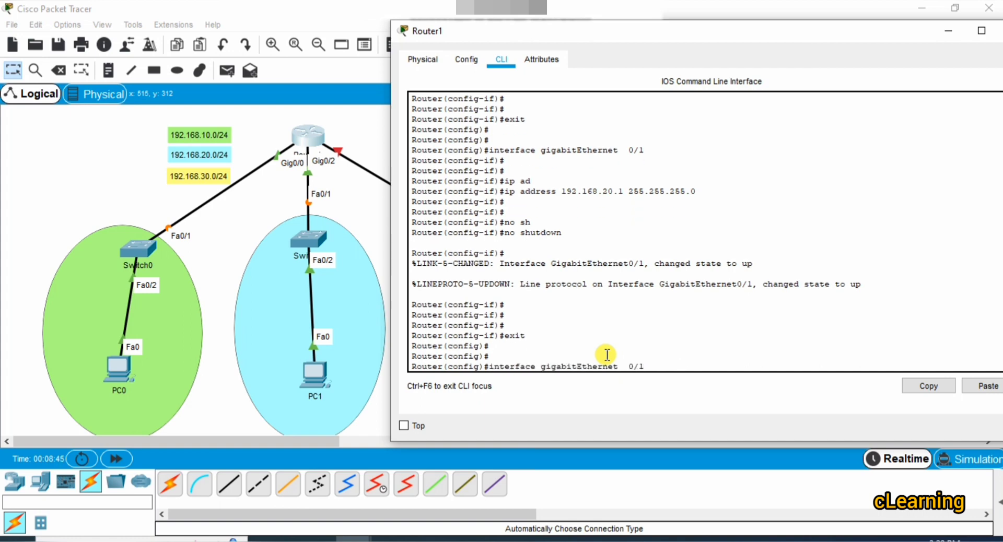
key(BackSpace)
text(2)
key(Return)
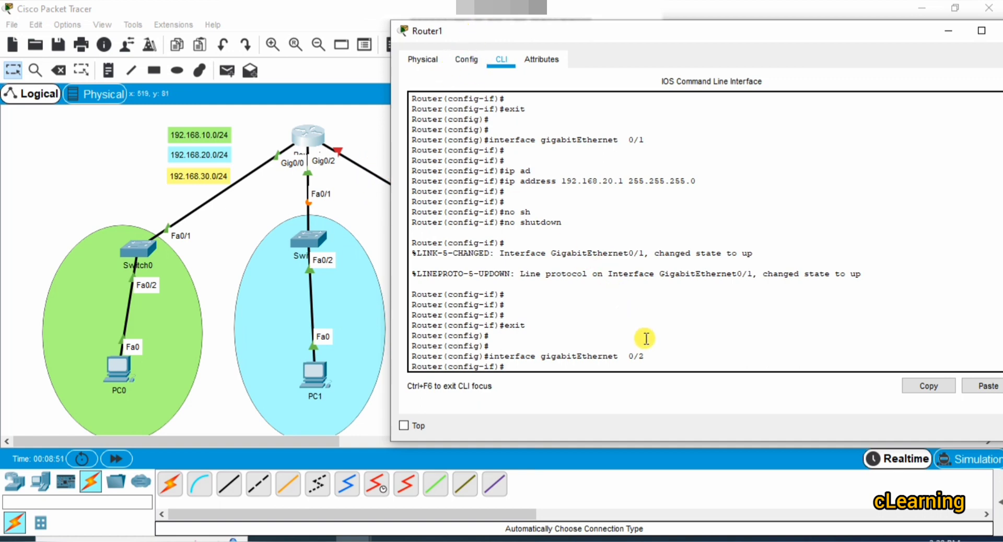
Step: Assign IP address 192.168.30.1 with subnet mask 255.255.255.0 to GigabitEthernet 0/2
text(ip ad)
key(Tab)
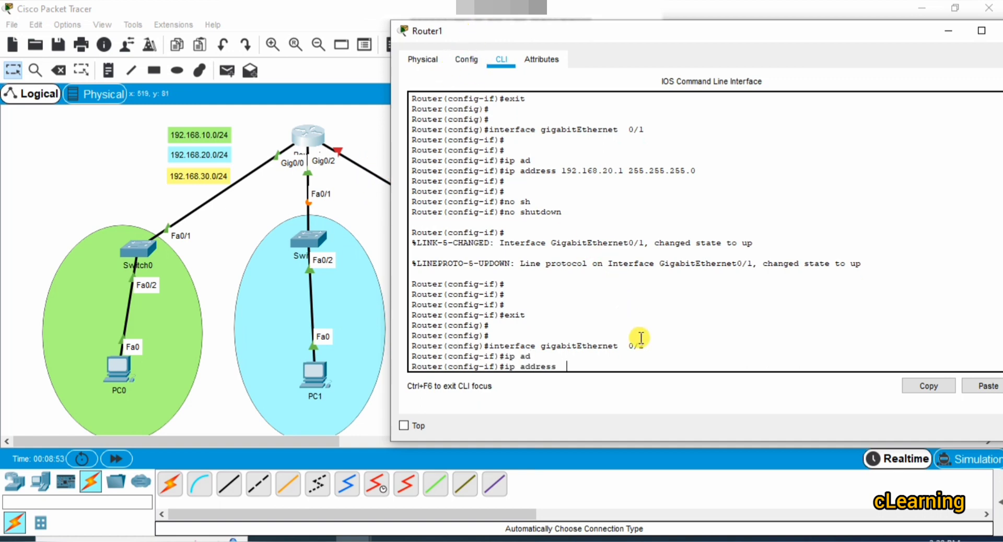
text(192.168.30.1 255.255.255)
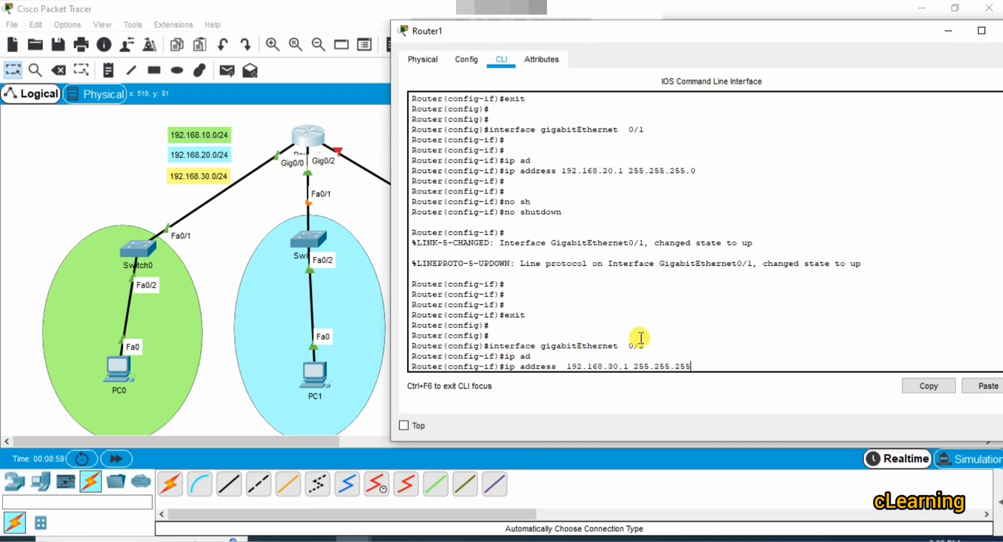
text(.0)
key(Return)
key(Return)
key(Return)
key(Return)
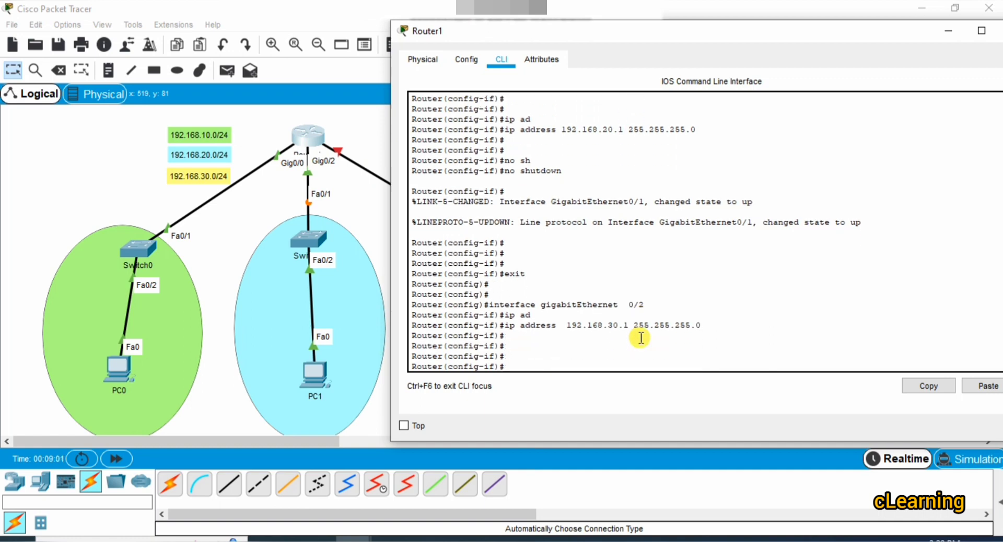
Step: Enable GigabitEthernet 0/2 with no shutdown and return to global configuration mode
text(no sh)
key(Tab)
key(Return)
key(Return)
key(Return)
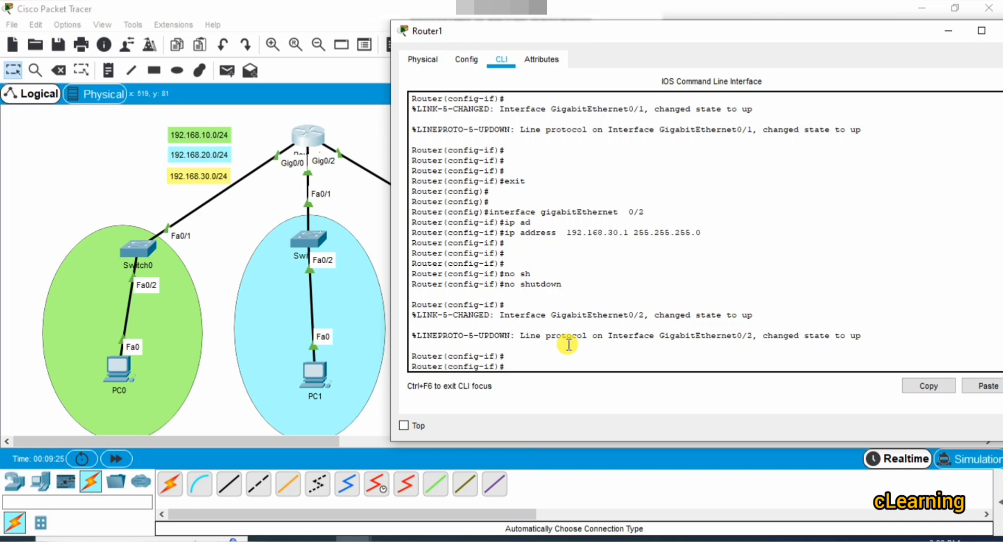
text(exit)
key(Return)
key(Return)
key(Return)
key(Return)
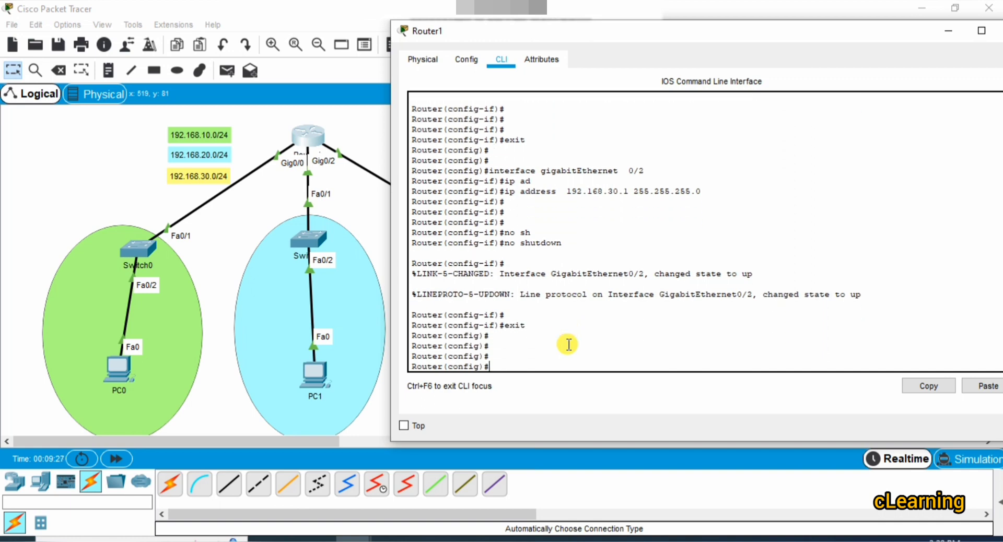
Step: Create a DHCP pool named green on the router and enter its configuration mode
text(ip dh)
key(Tab)
text(po)
key(Tab)
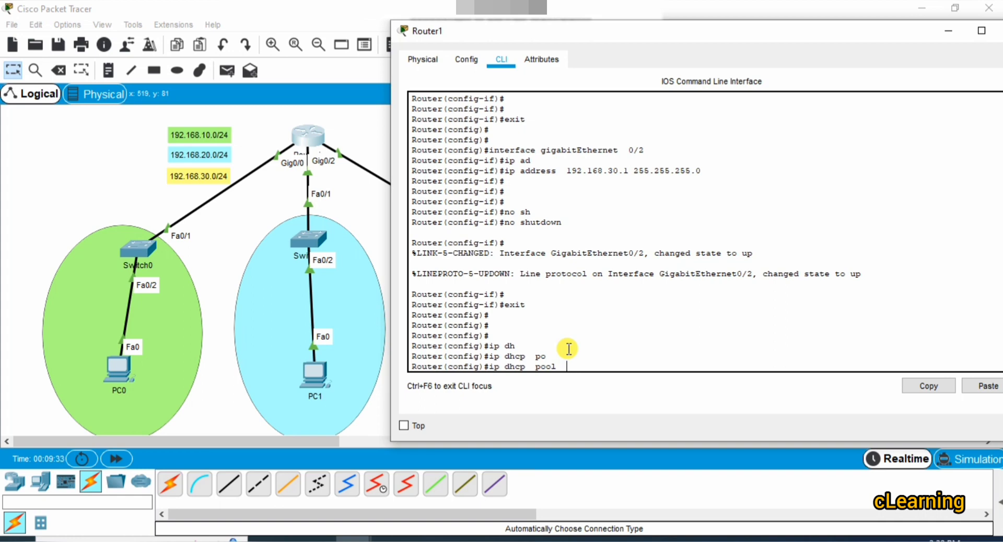
text(gree)
key(Return)
key(Return)
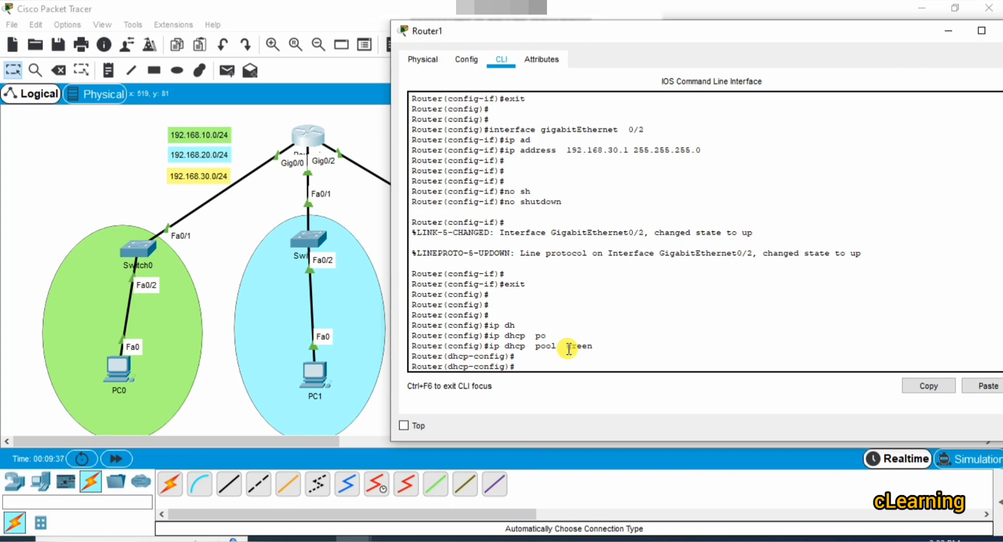
Step: Set the green DHCP pool's network to 192.168.10.0 with subnet mask 255.255.255.0
text(net)
key(Tab)
text(192)
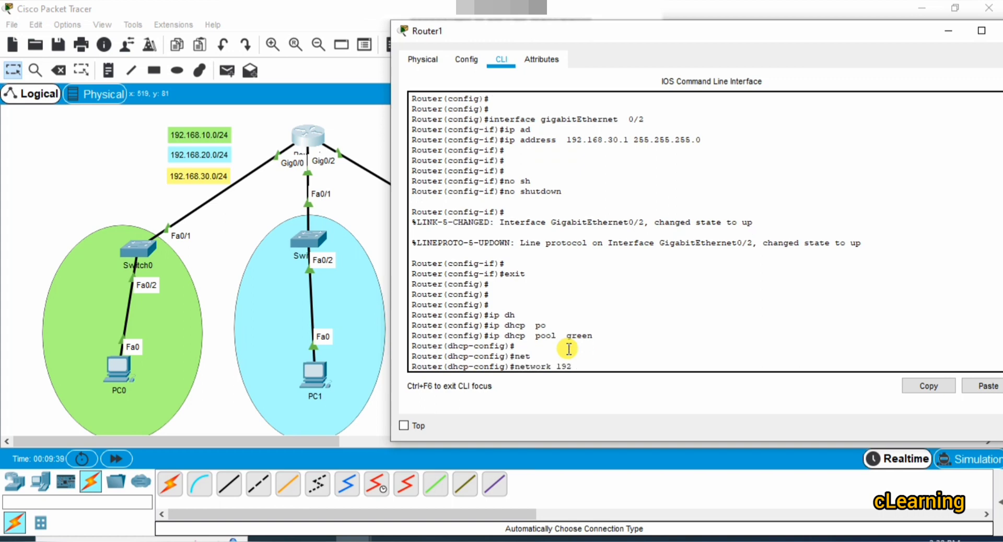
text(.168.10.0 255.255.255.0)
key(BackSpace)
text(.9)
key(BackSpace)
text(0)
key(Return)
key(Return)
key(Return)
key(Return)
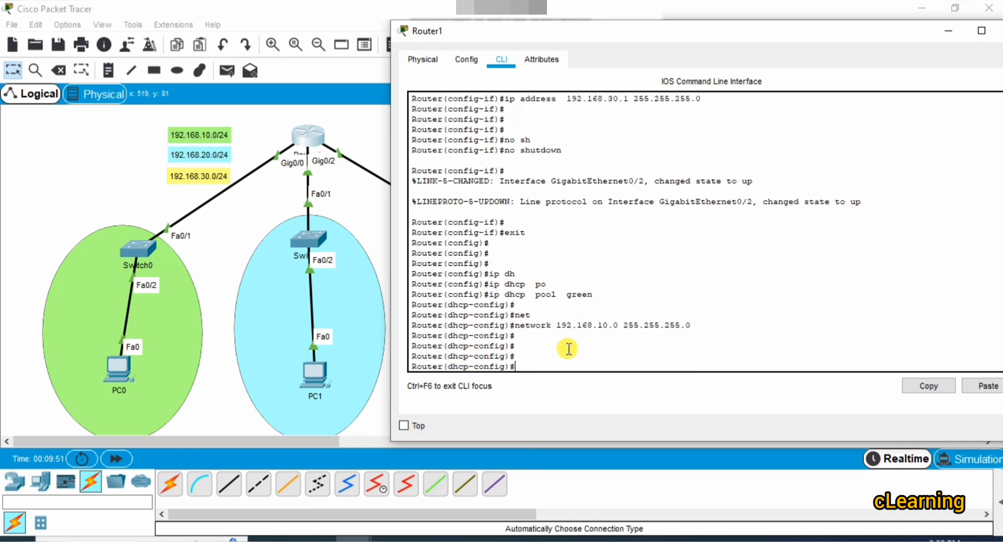
Step: List the available DHCP pool commands and set the green pool's default router to 192.168.10.1
text(?)
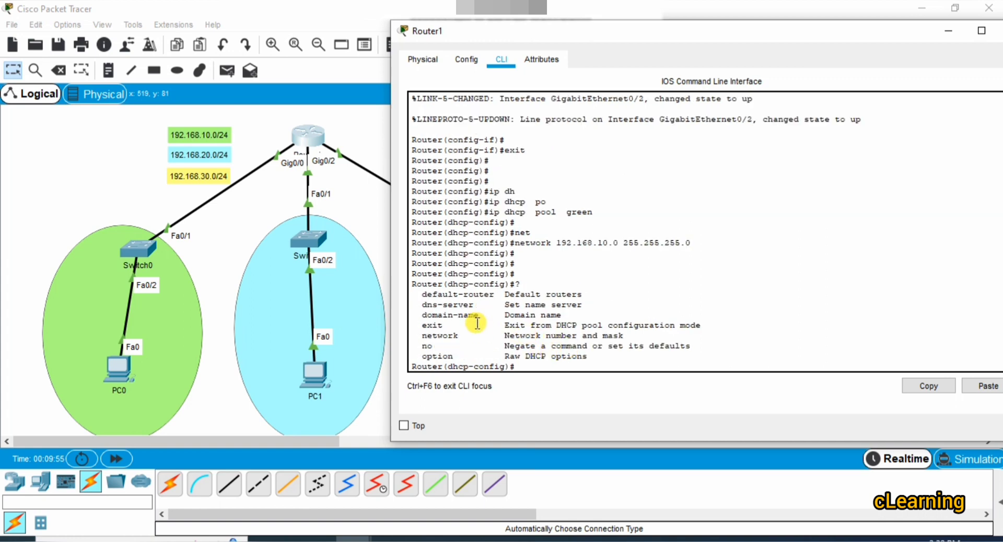
mouse_move(422, 305)
mouse_down()
mouse_move(412, 297)
mouse_move(485, 310)
mouse_move(427, 315)
mouse_up()
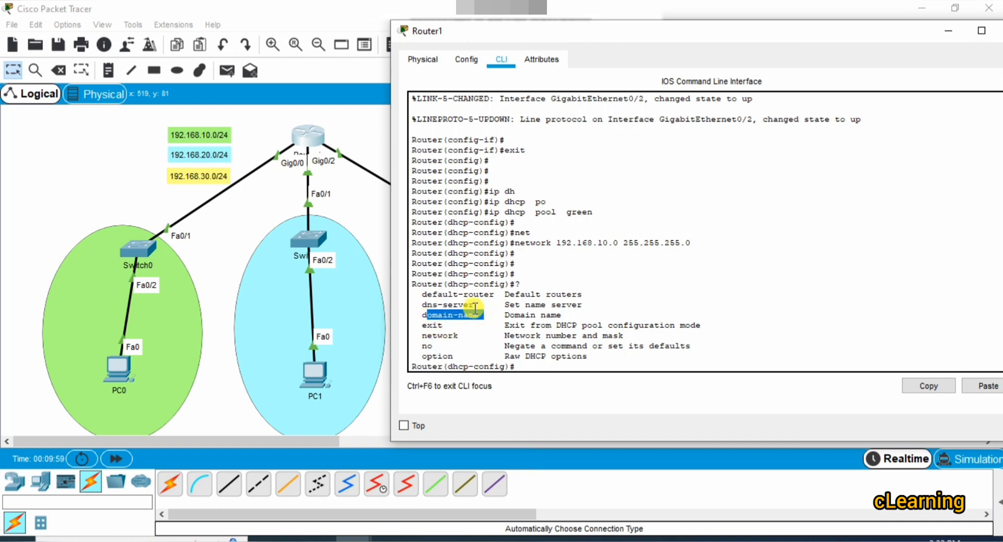
drag(494, 295, 421, 294)
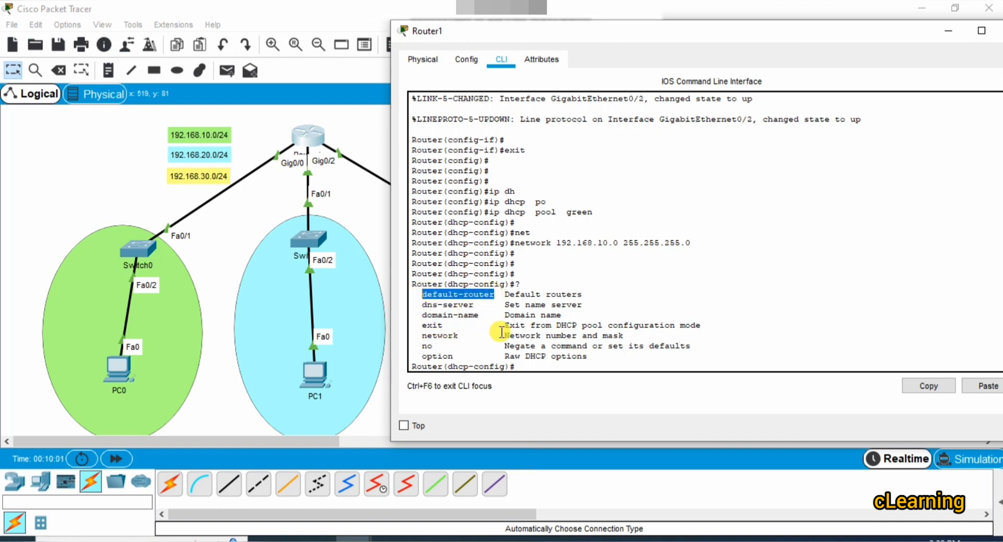
click(570, 368)
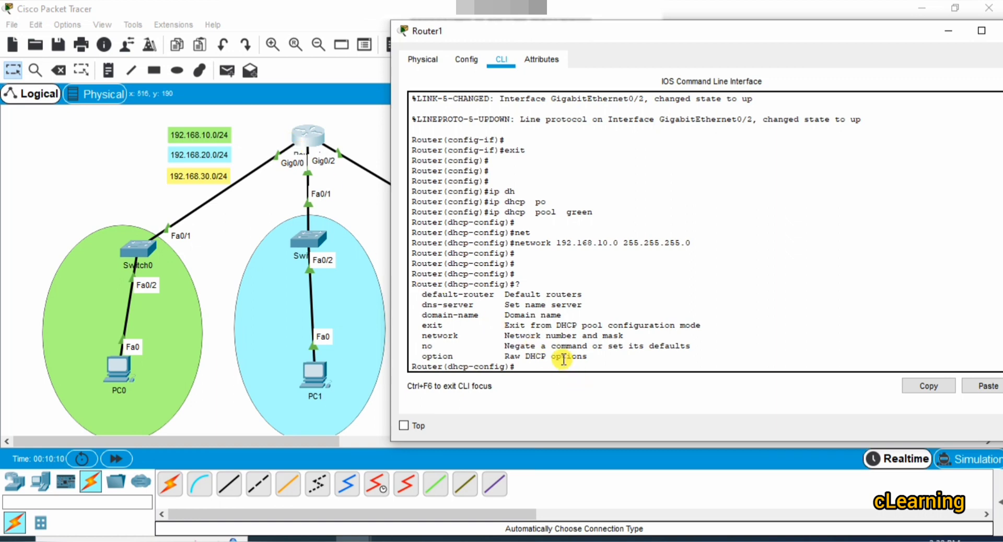
text(de)
key(Tab)
text(1)
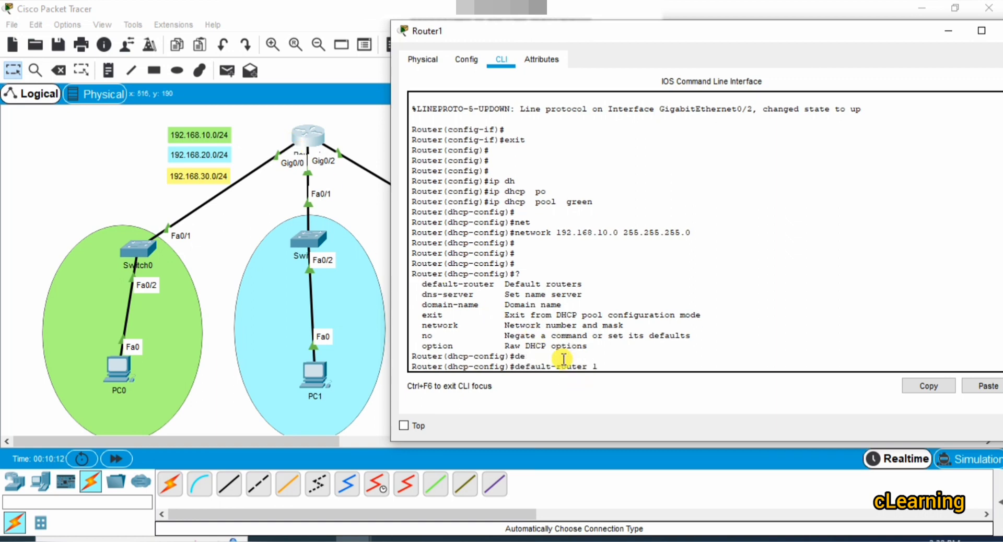
text(92.168.10.1 ?)
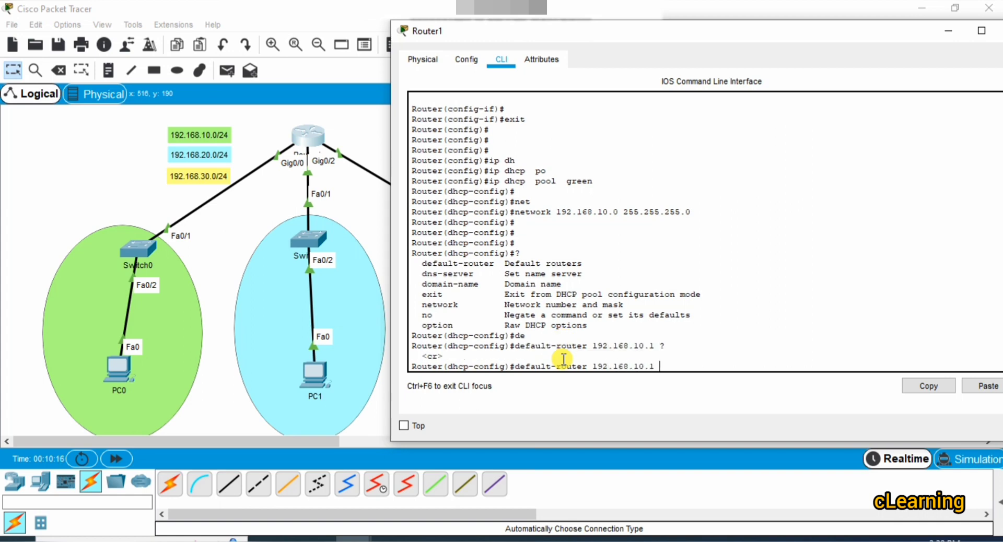
key(Return)
key(Return)
key(Return)
key(Return)
key(Return)
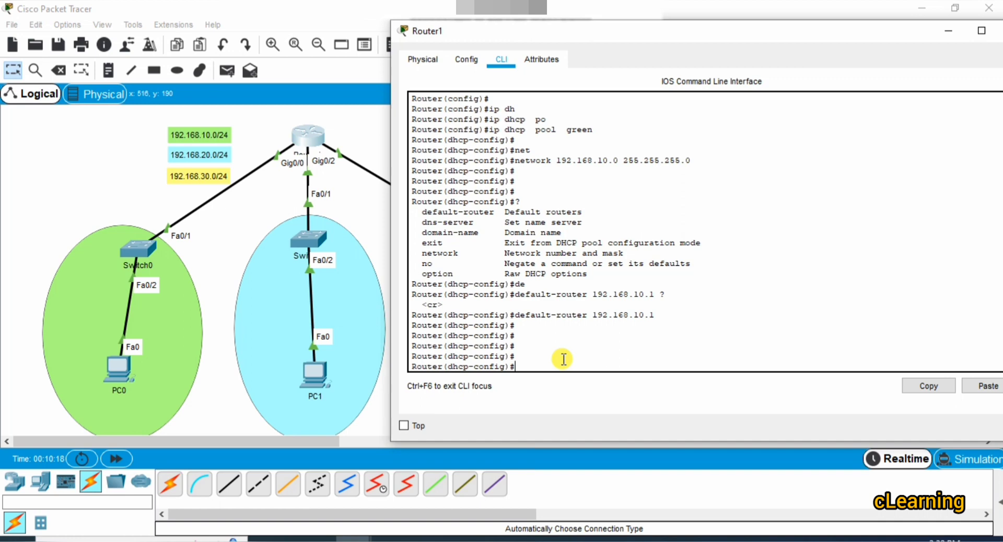
Step: Set the green DHCP pool's DNS server to 192.168.1.100
text(dn)
key(Tab)
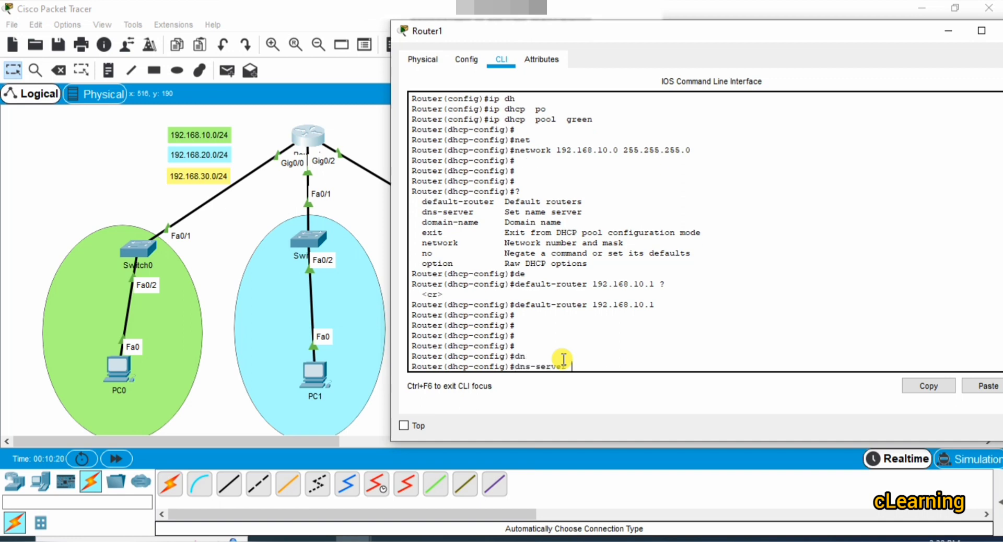
text(192.168.1.100)
key(Return)
key(Return)
key(Return)
key(Return)
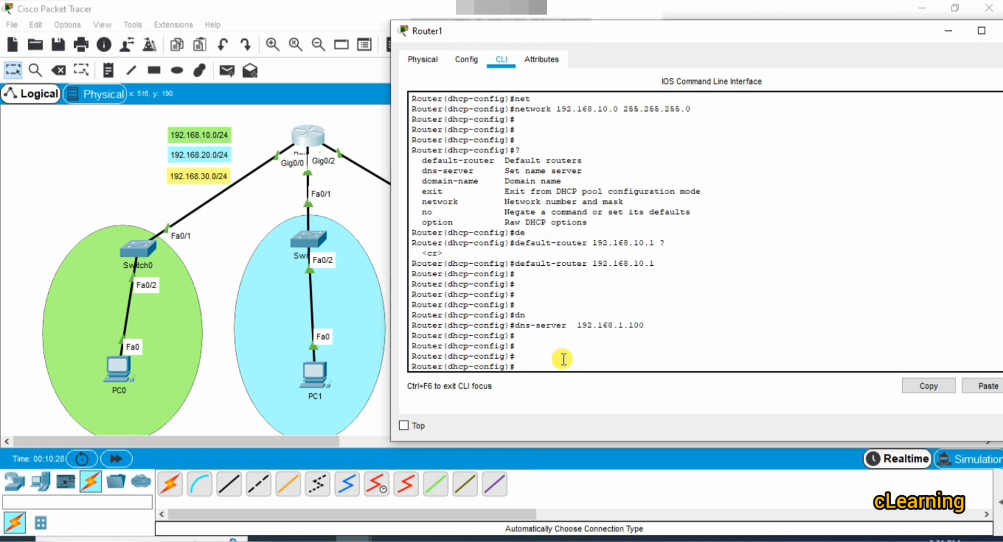
Step: Correct the green DHCP pool's DNS server address to 192.168.10.100
key(Up)
key(Left)
key(Left)
key(Left)
text(0)
key(Return)
key(Return)
key(Return)
key(Return)
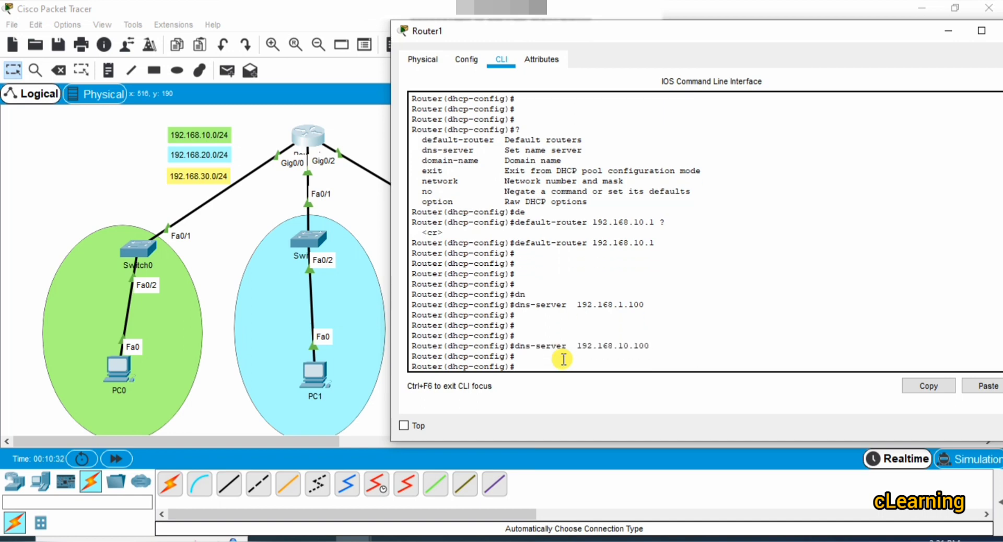
Step: List the available DHCP pool commands again and examine the domain-name and option entries
text(?)
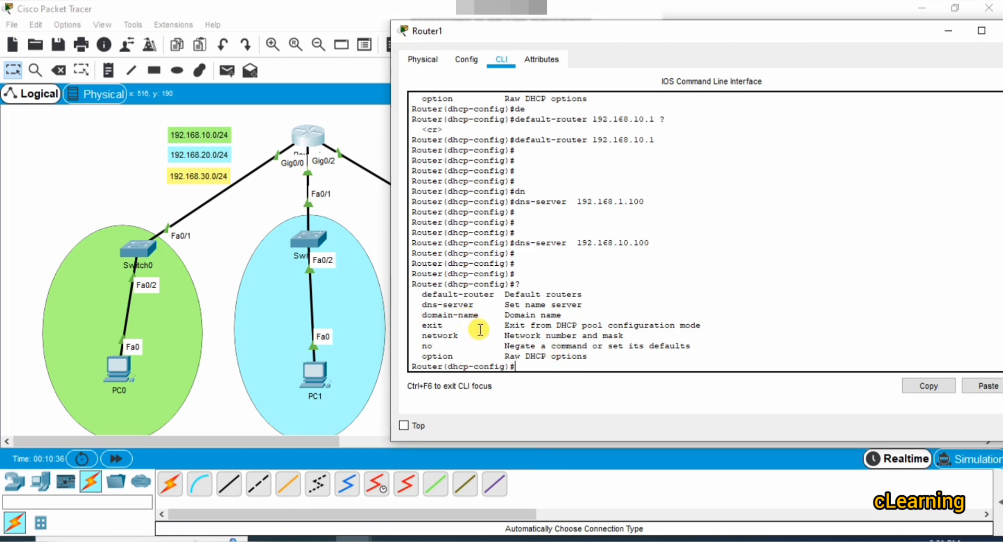
drag(479, 335, 395, 317)
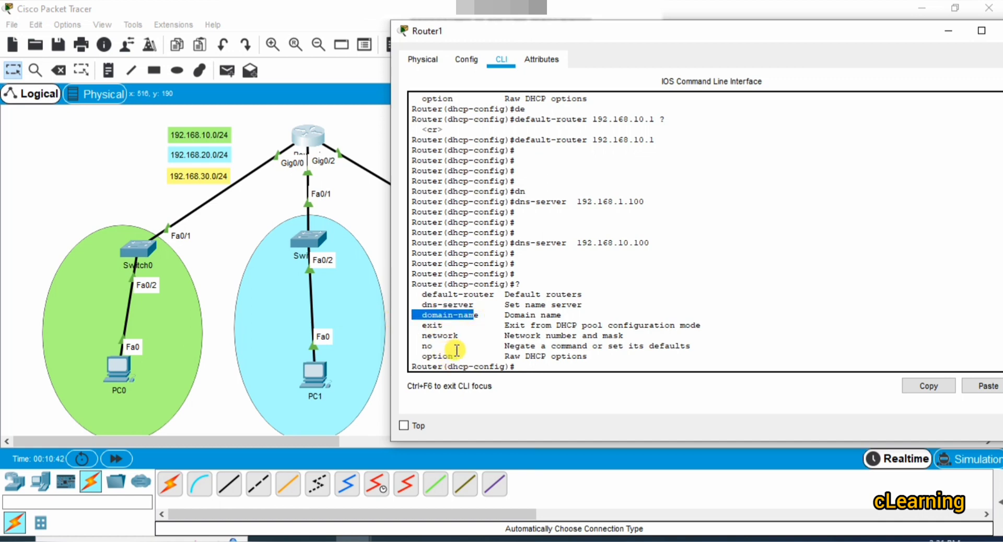
drag(459, 346, 418, 356)
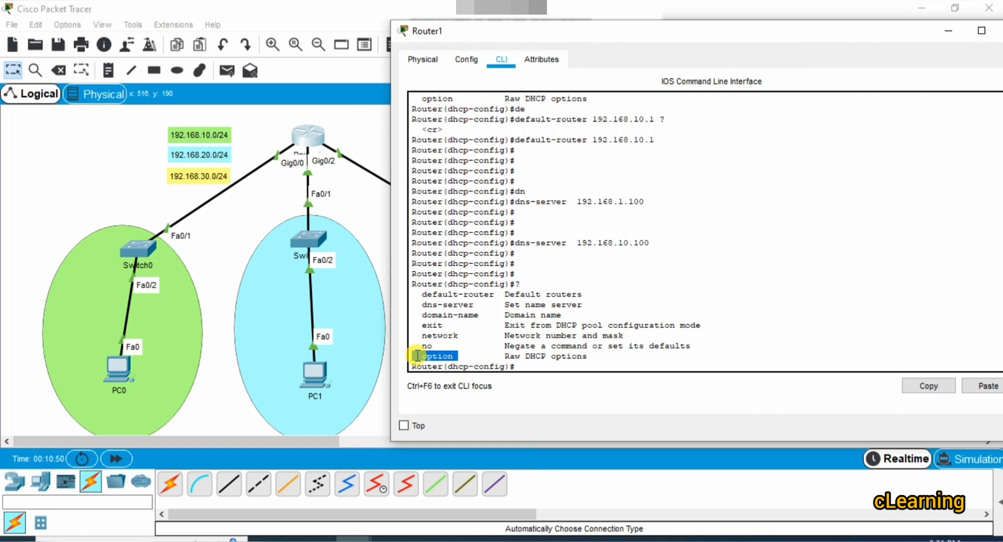
click(666, 351)
key(Return)
key(Return)
key(Return)
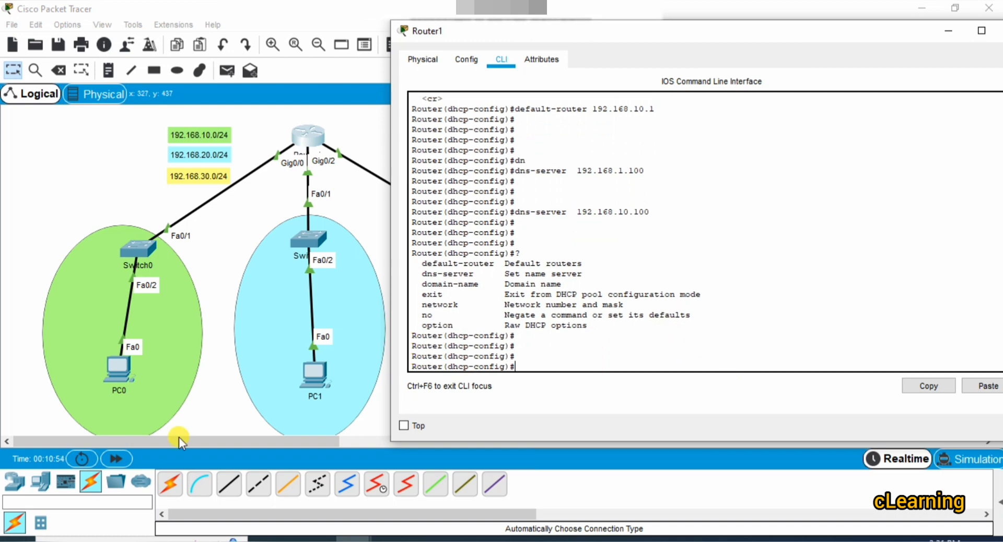
Step: Exit the green DHCP pool's configuration and return to global configuration mode
click(616, 359)
key(Return)
key(Return)
text(exit)
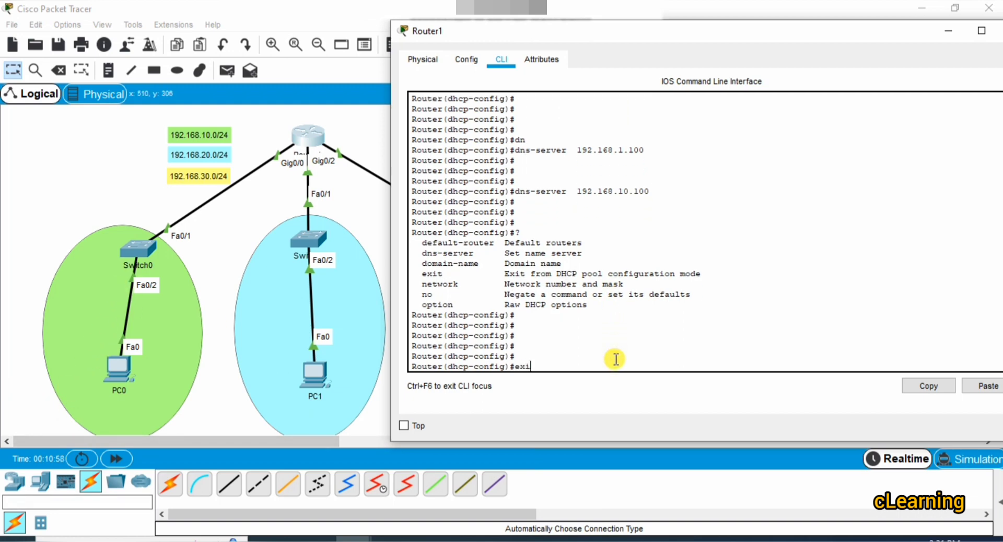
key(Return)
key(Return)
key(Return)
key(Return)
Step: Create a DHCP pool named blue on the router and enter its configuration mode
text(ip dh)
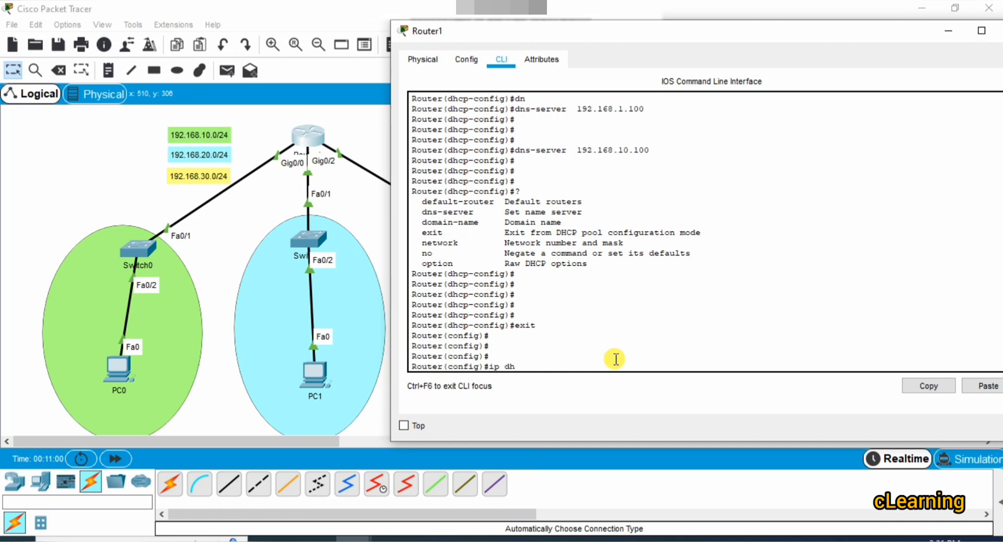
key(Tab)
text(po)
key(Tab)
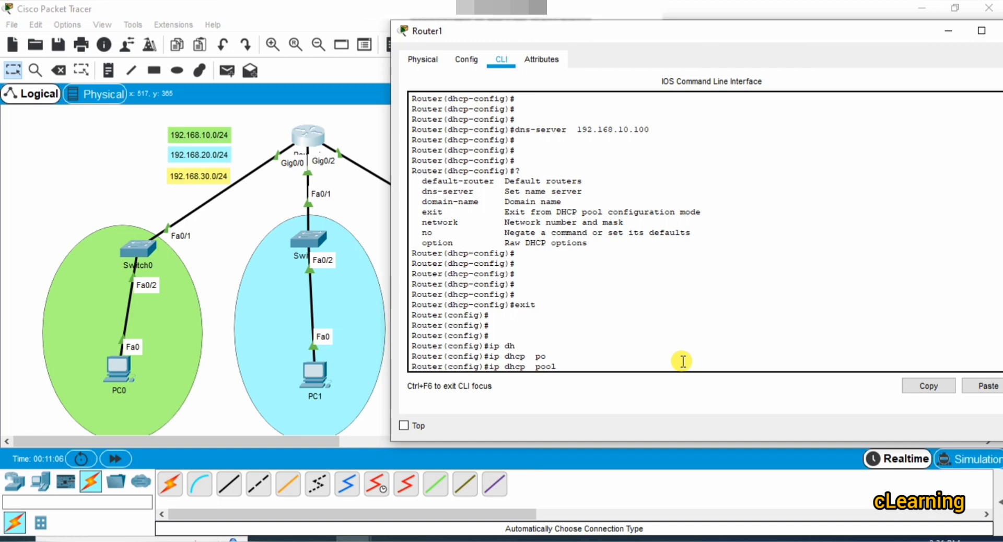
text(blue)
key(Return)
key(Return)
key(Return)
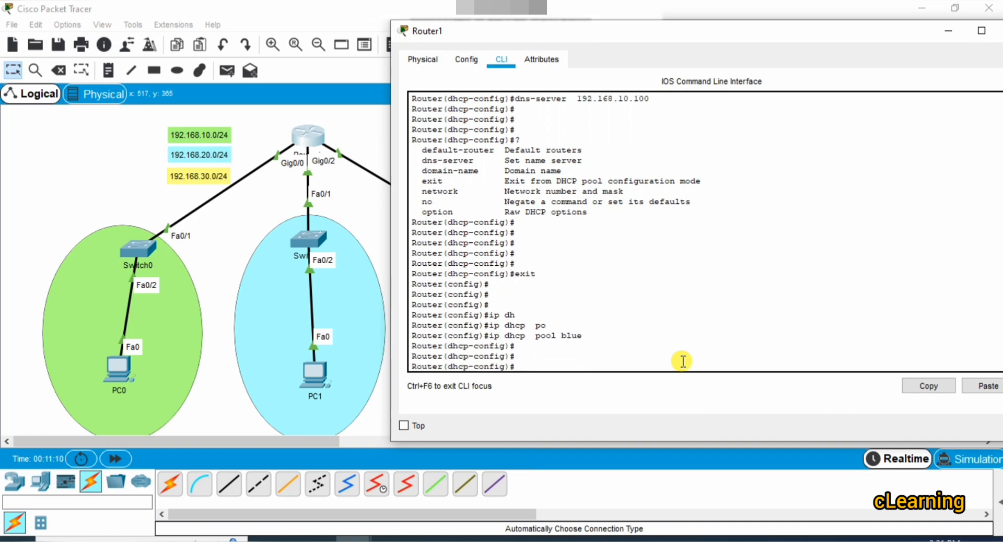
Step: Set the blue DHCP pool's network to 192.168.20.0 with subnet mask 255.255.255.0
text(ne)
key(Tab)
text(192.168)
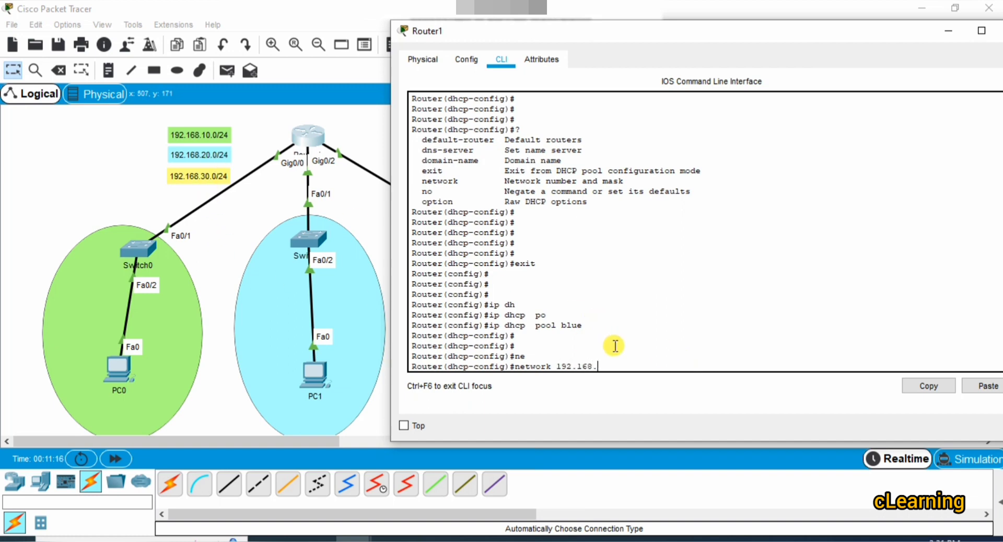
text(.20.0 255.255.255.0)
key(Return)
key(Return)
key(Return)
key(Return)
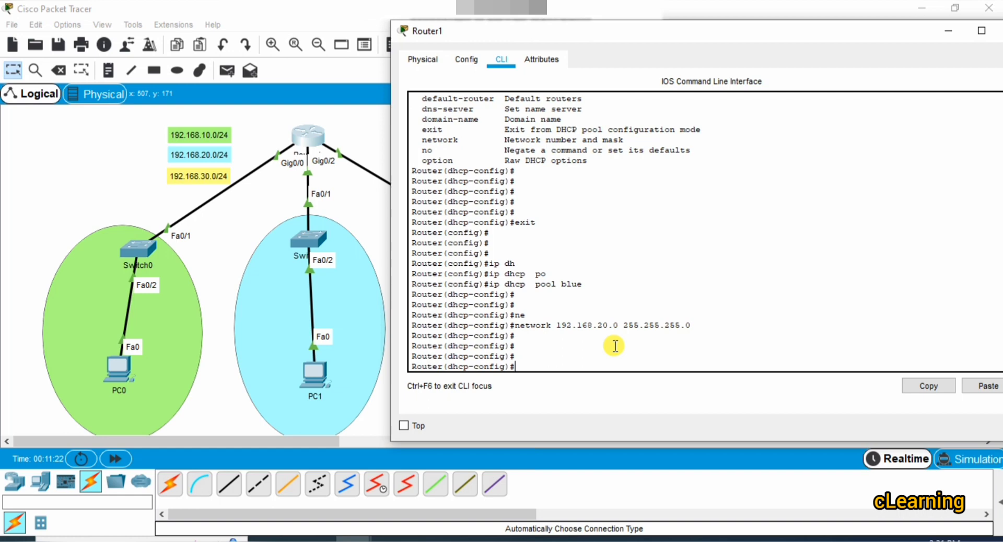
Step: Set the blue DHCP pool's default router to 192.168.20.1
text(de)
key(Tab)
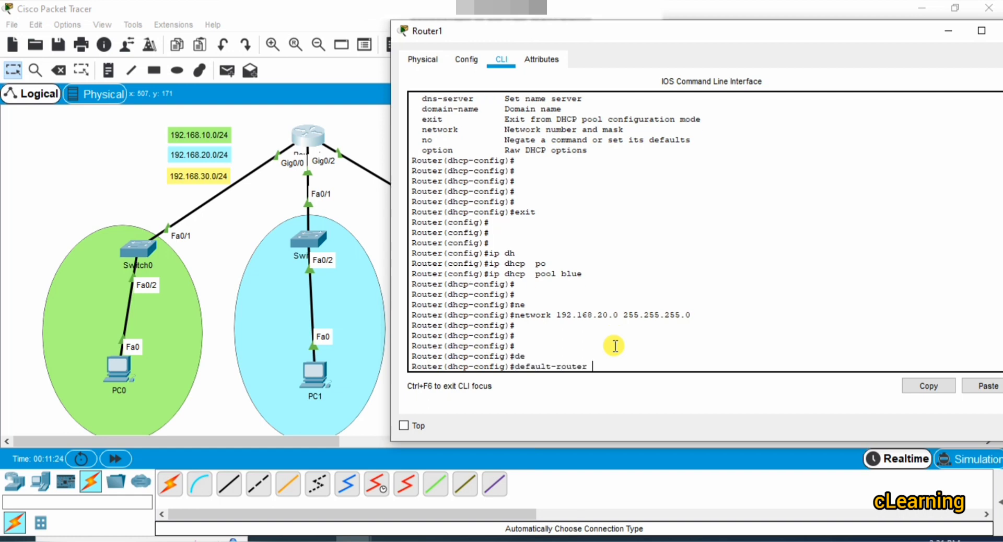
text(192.168.20.1 2)
key(Return)
key(Return)
key(Return)
key(Return)
key(Return)
key(Return)
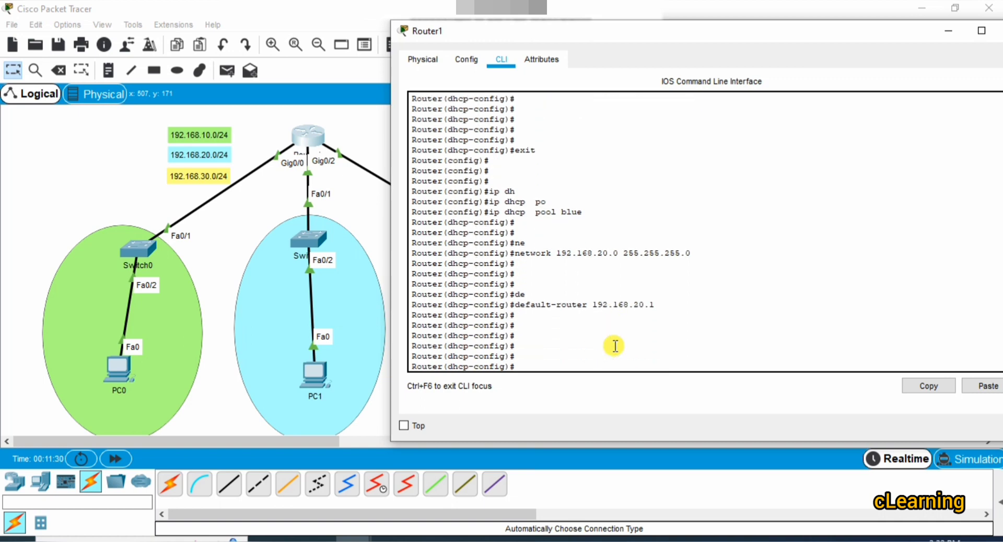
Step: List the commands available for the blue DHCP pool and exit to global configuration mode
text(?)
key(Return)
key(Return)
key(Return)
key(Return)
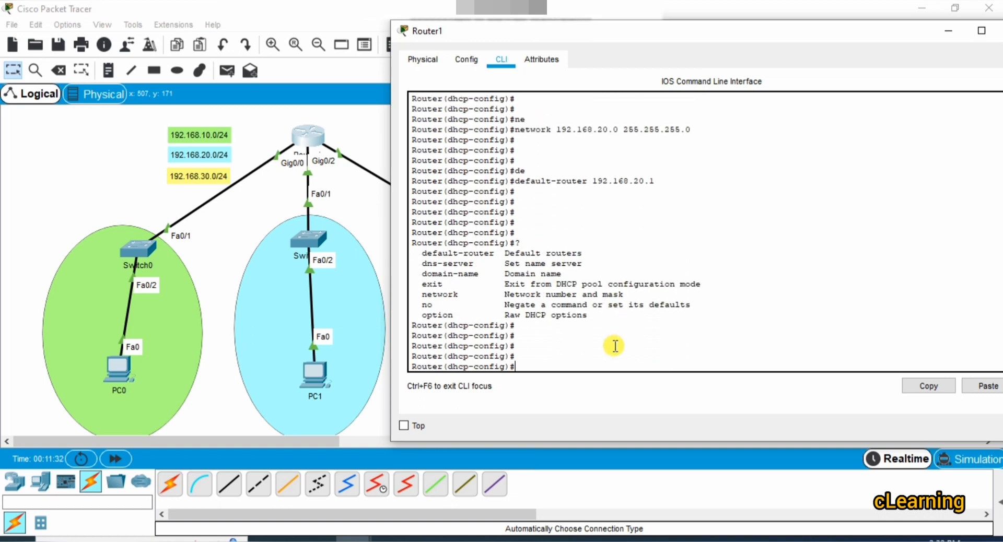
text(exit)
key(Return)
key(Return)
key(Return)
key(Return)
key(Return)
key(Return)
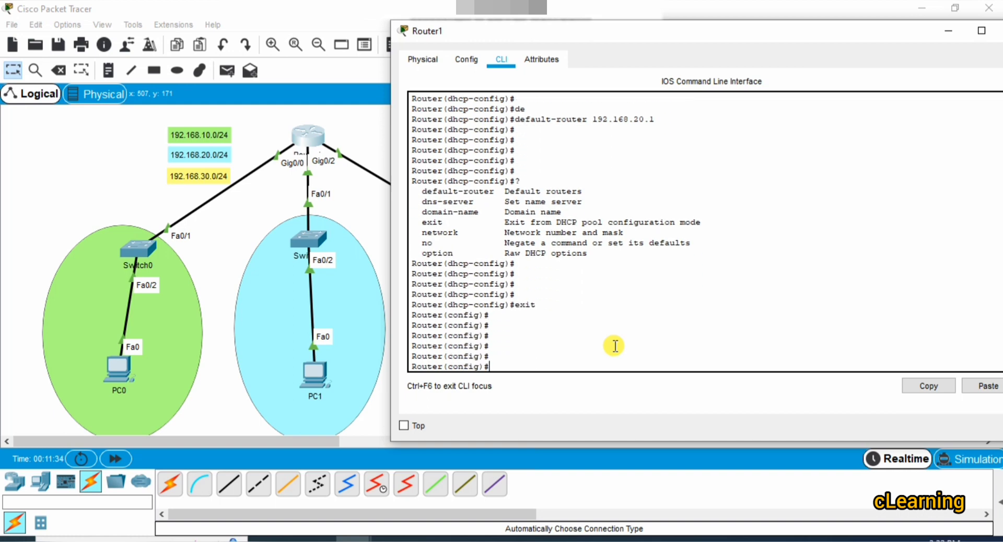
Step: Move the Router1 window clear of the yellow network and create a DHCP pool named yellow, entering its configuration mode
text(ip dhcp)
key(Tab)
text(po)
key(Tab)
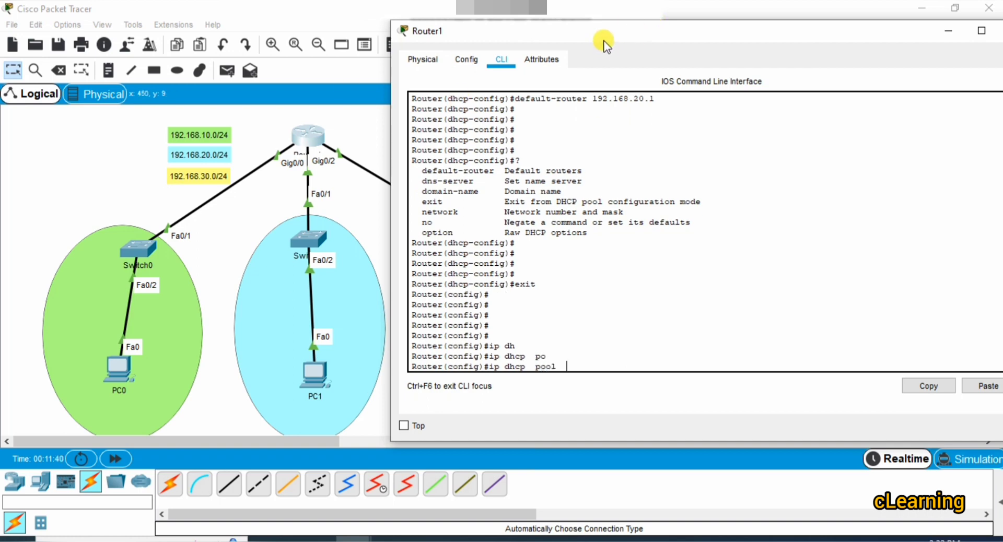
drag(601, 21, 815, 42)
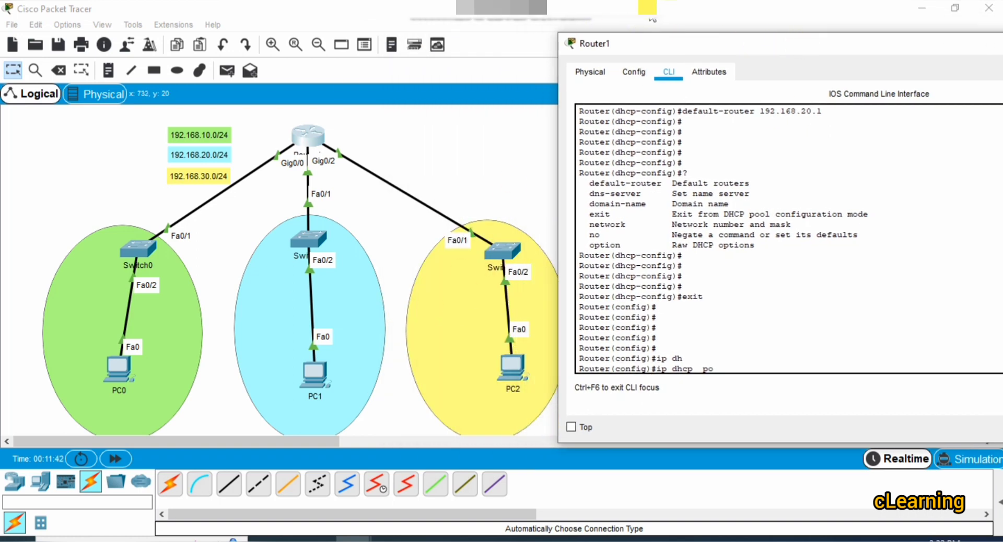
drag(761, 327, 763, 336)
key(Return)
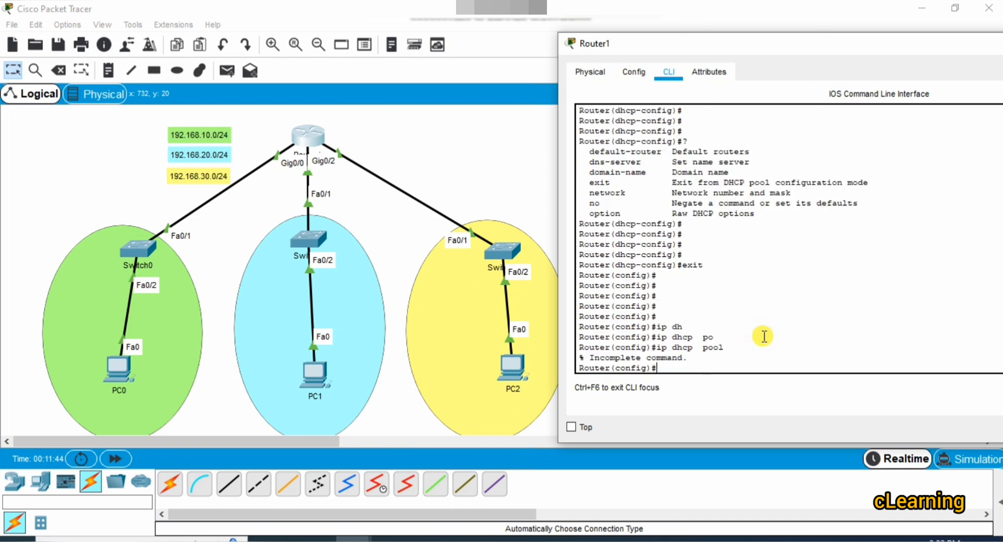
key(Up)
text(yelloq)
key(Return)
key(Return)
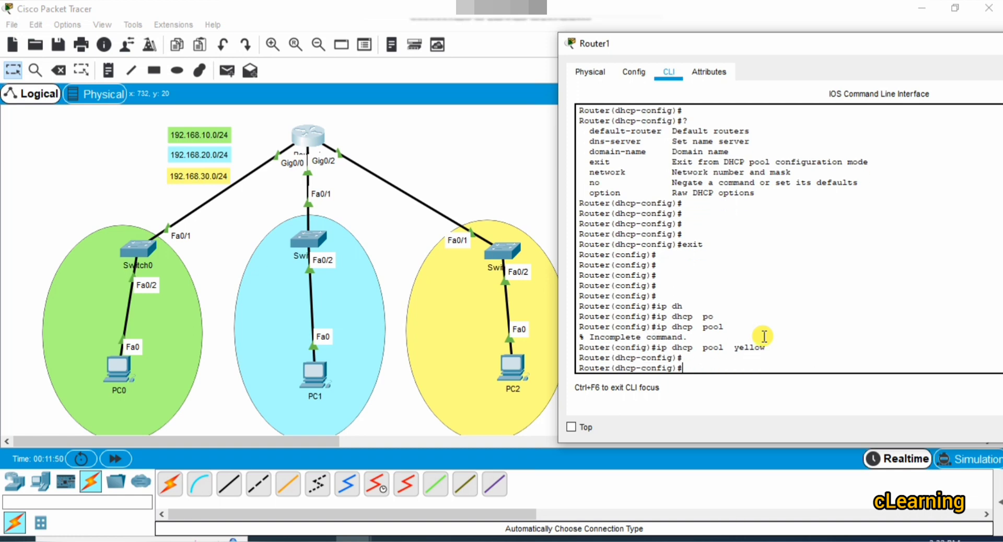
Step: Set the yellow DHCP pool's network to 192.168.30.0 with subnet mask 255.255.255.0
text(n)
key(Tab)
text(e)
key(Tab)
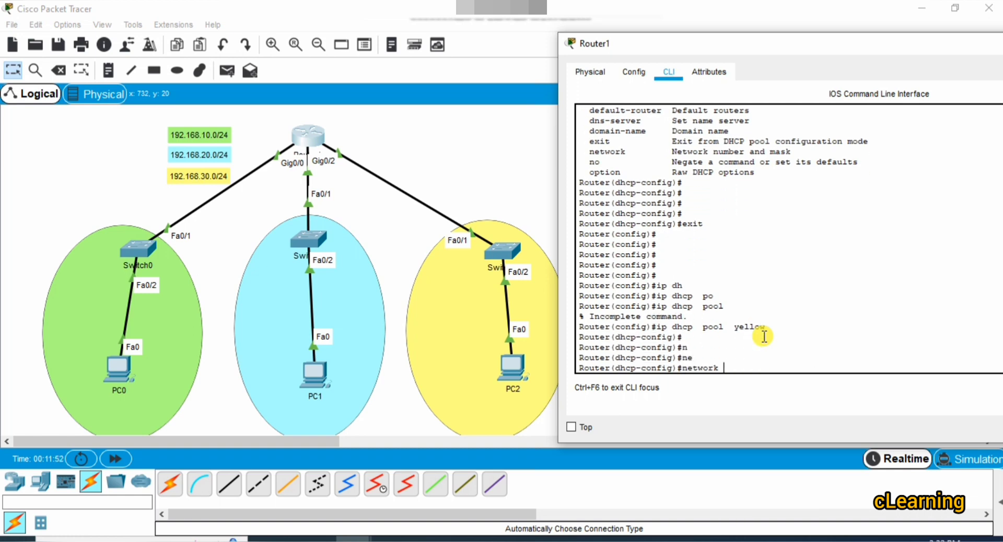
text(192.168.30.0 255.255.255.0)
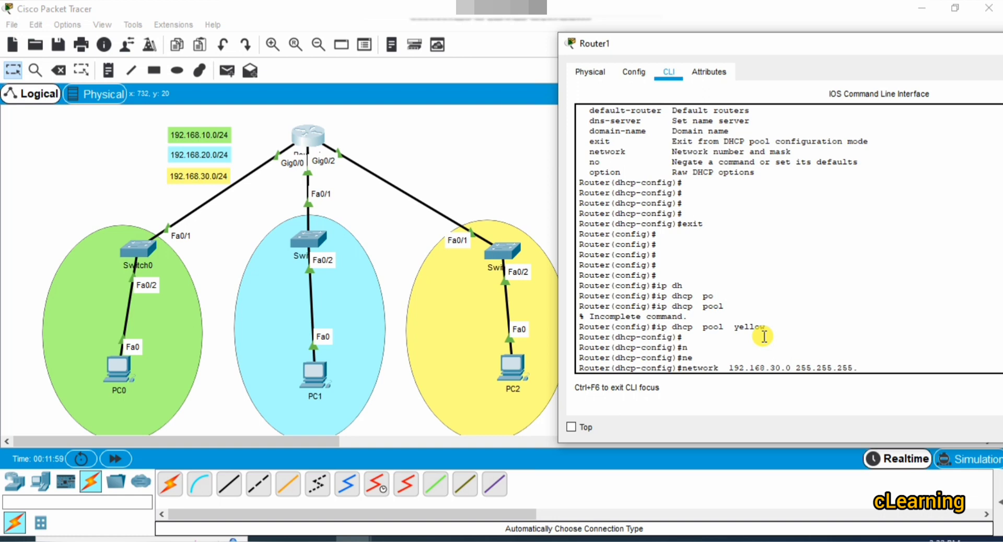
key(Return)
key(Return)
key(Return)
key(Return)
Step: Set the yellow DHCP pool's default router to 192.168.30.1
text(de)
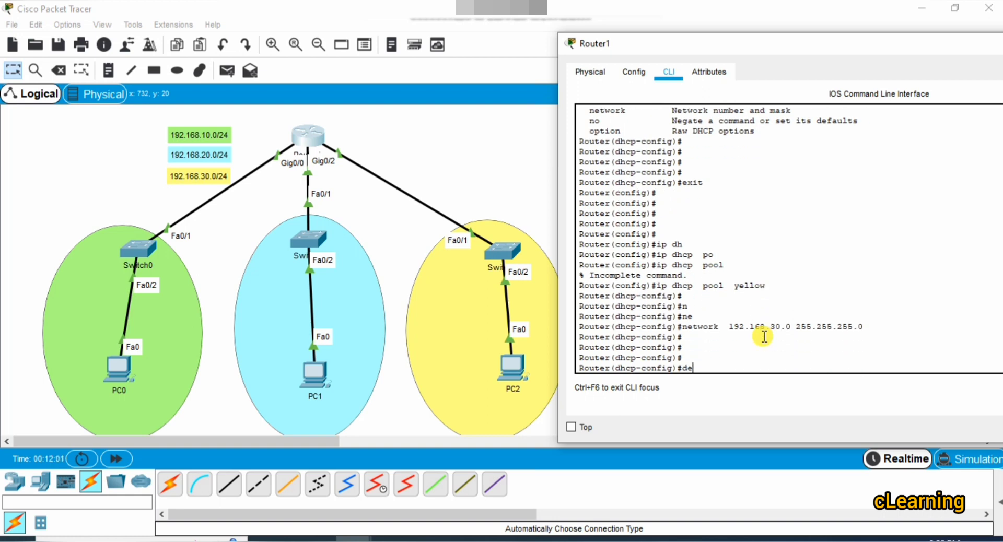
key(Tab)
text(192.168.1.1)
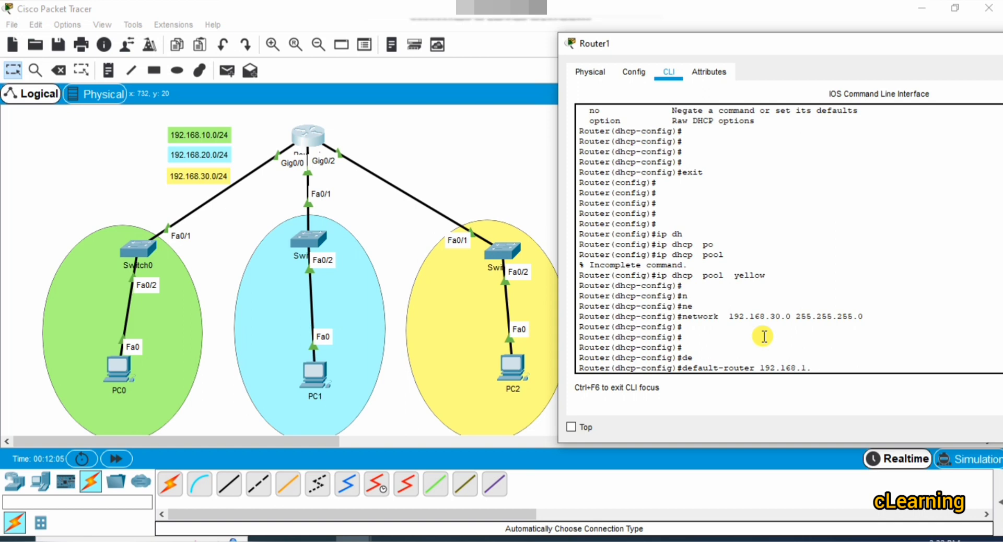
key(BackSpace)
key(BackSpace)
text(30.1)
key(Return)
key(Return)
key(Return)
key(Return)
key(Return)
key(Return)
key(Return)
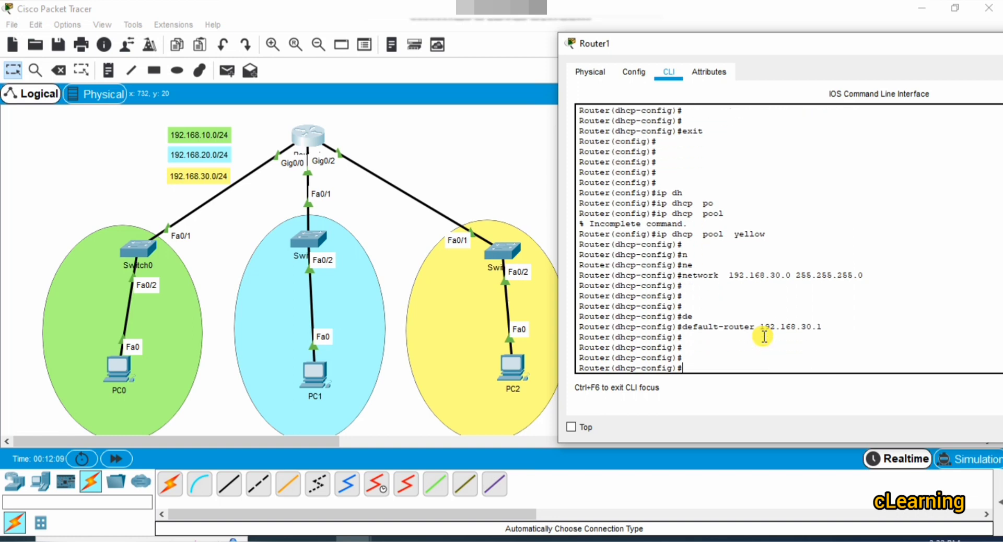
Step: Exit the yellow DHCP pool's configuration and return to global configuration mode
text(exit)
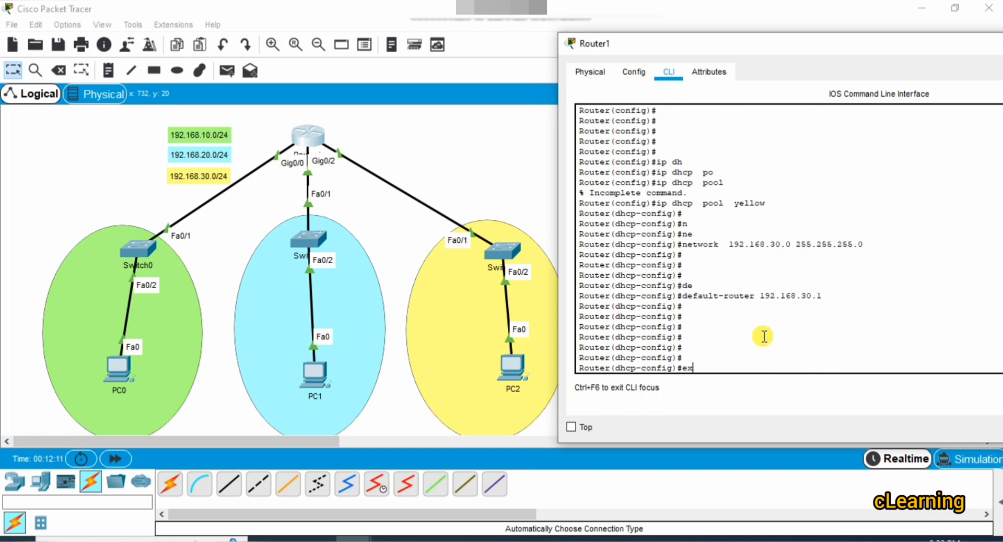
key(Return)
key(Return)
key(Return)
key(Return)
key(Return)
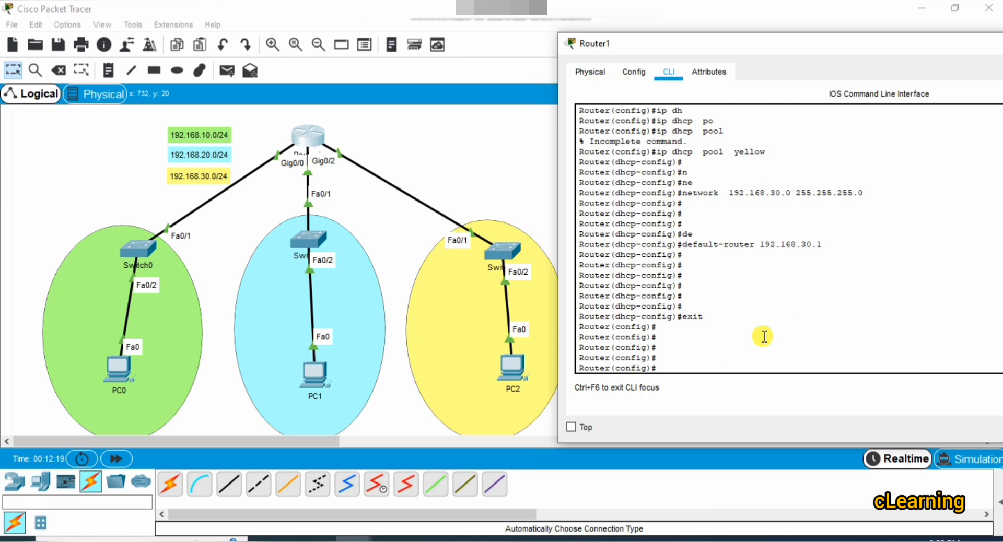
Step: Begin an ip dhcp excluded-address command in Router1's global configuration mode and look up its expected argument
text(ip dh)
key(Tab)
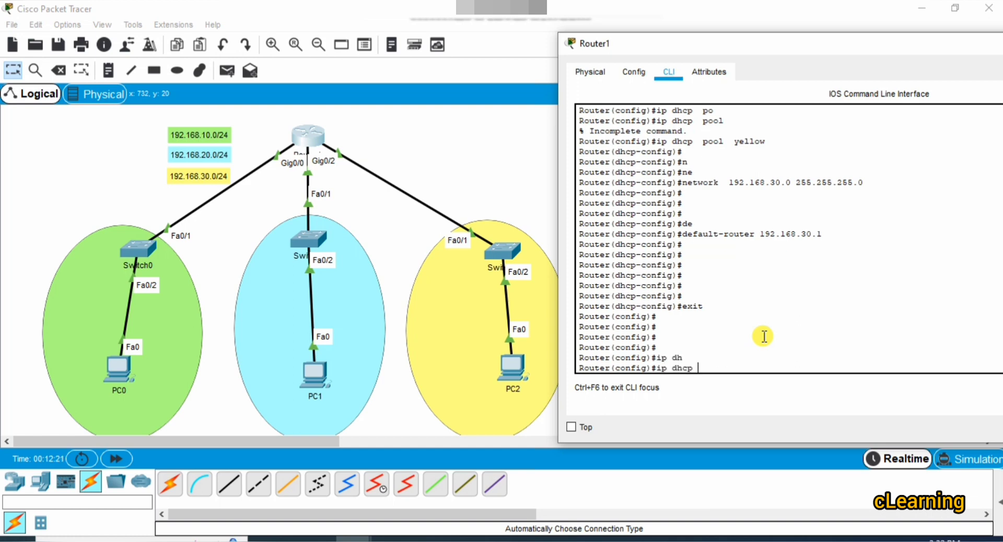
text(ex)
key(Tab)
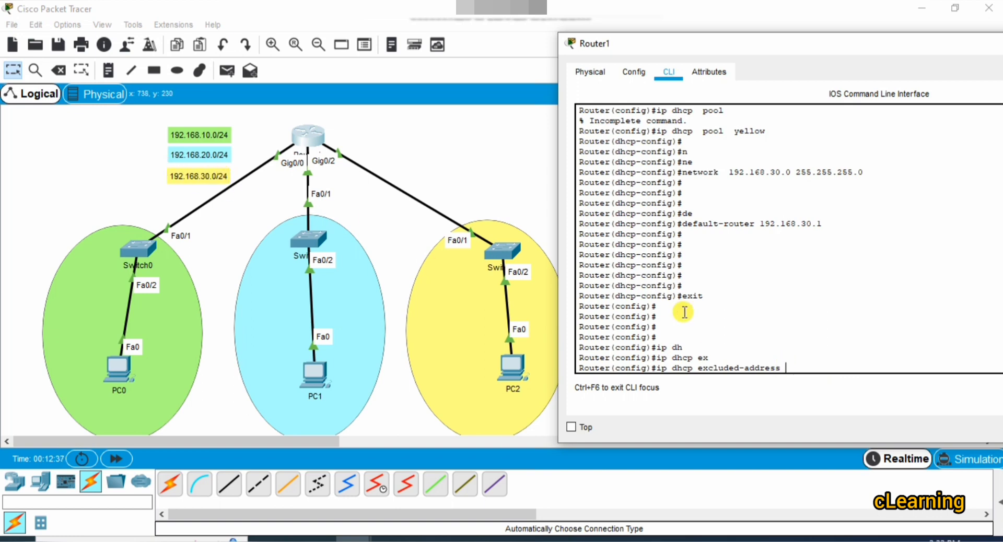
text(1)
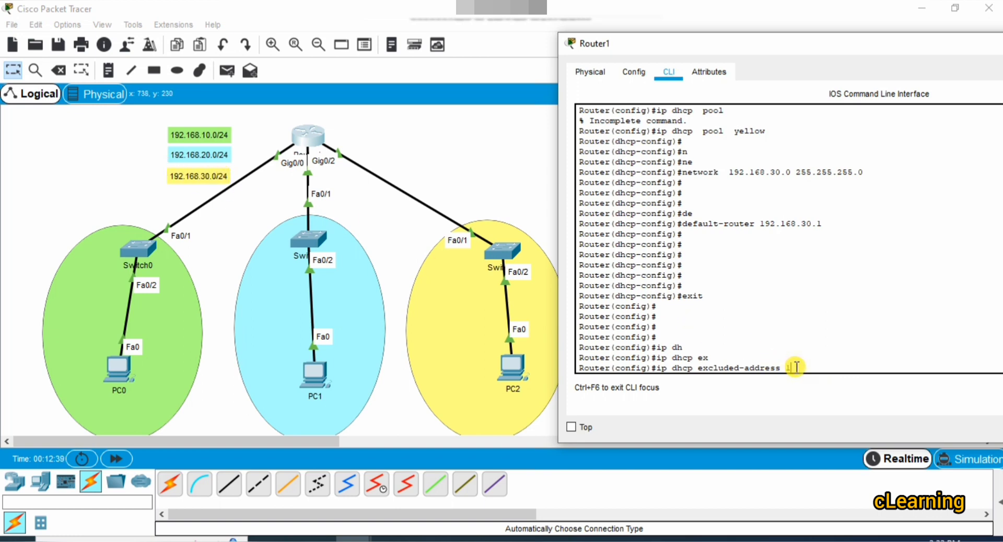
key(BackSpace)
text(?)
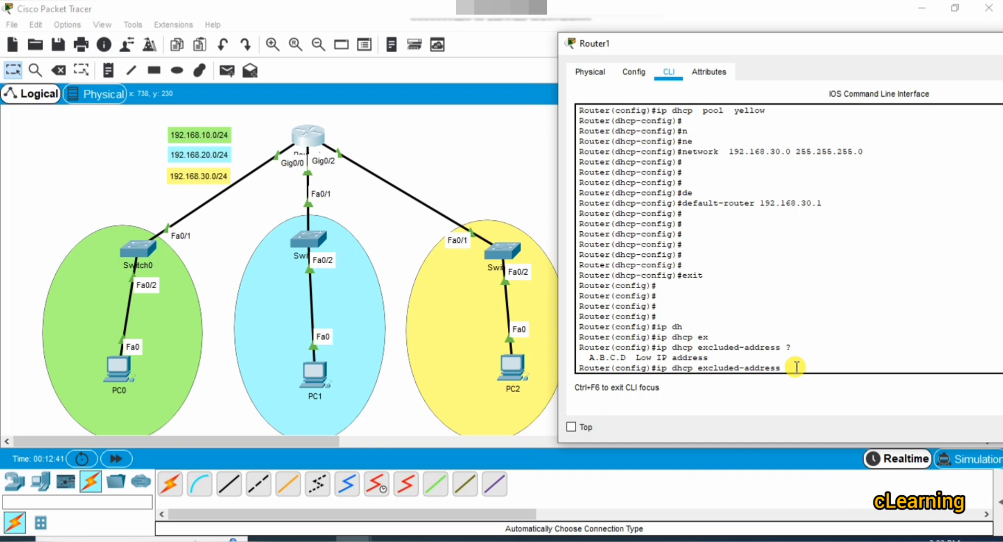
Step: Exclude the addresses 192.168.30.2 through 192.168.30.100 from DHCP assignment, checking the syntax for the high address
text(192.168.30.2 19)
key(BackSpace)
key(BackSpace)
text(?)
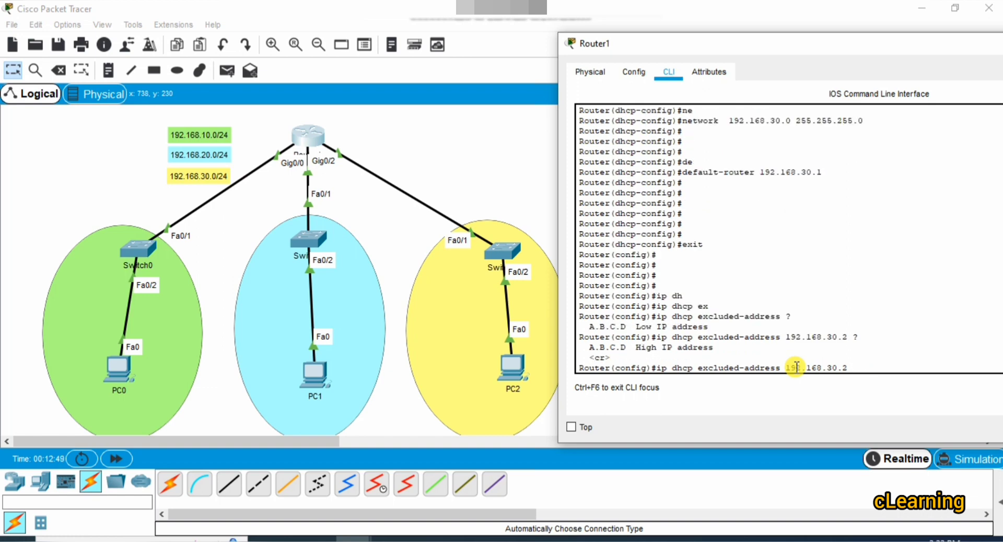
text(192.168.30.100)
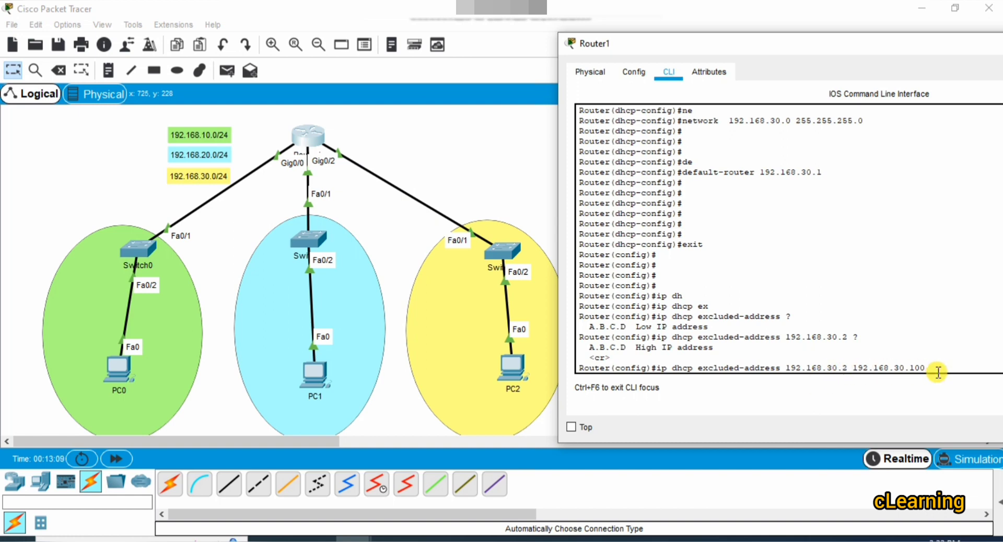
drag(935, 371, 784, 368)
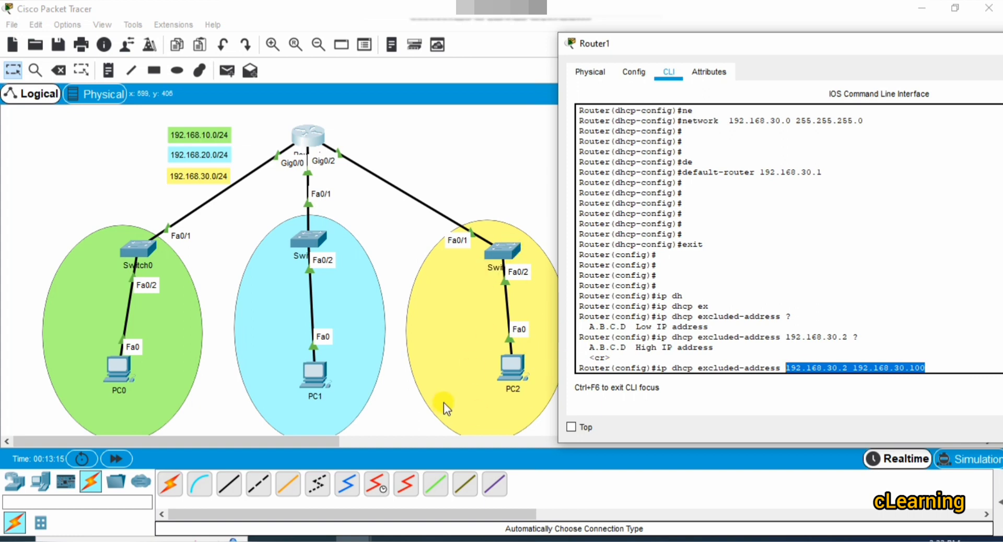
click(811, 368)
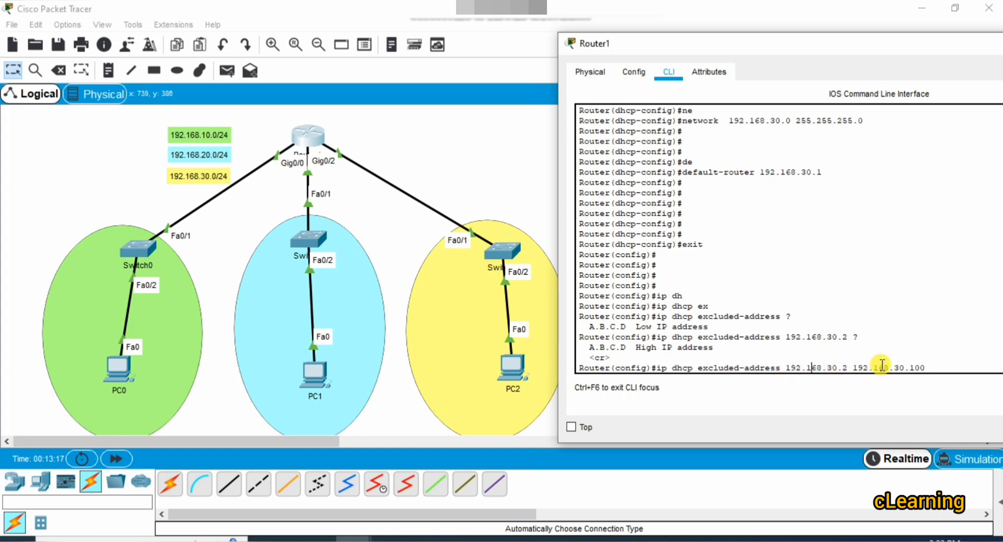
click(929, 368)
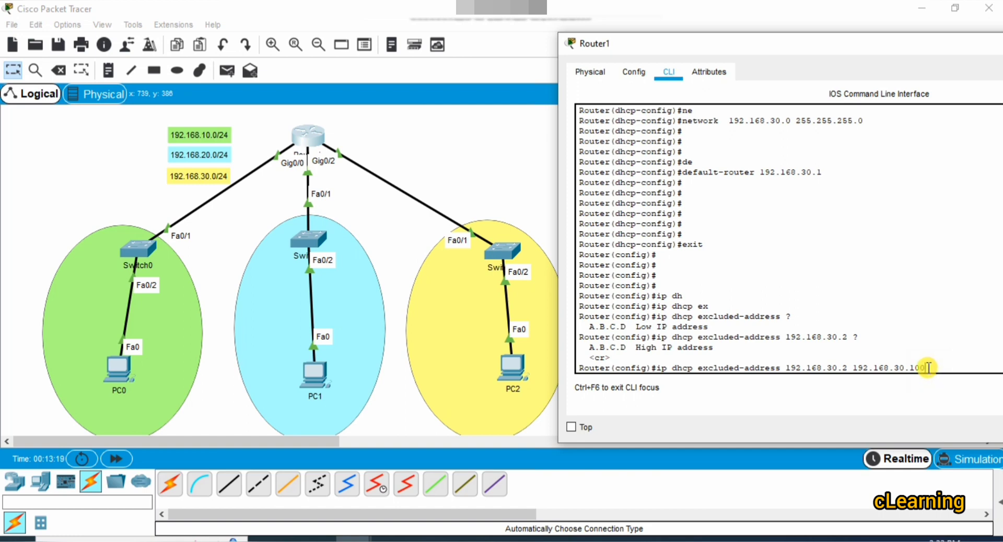
key(Return)
key(Return)
key(Return)
key(Return)
key(Return)
key(Return)
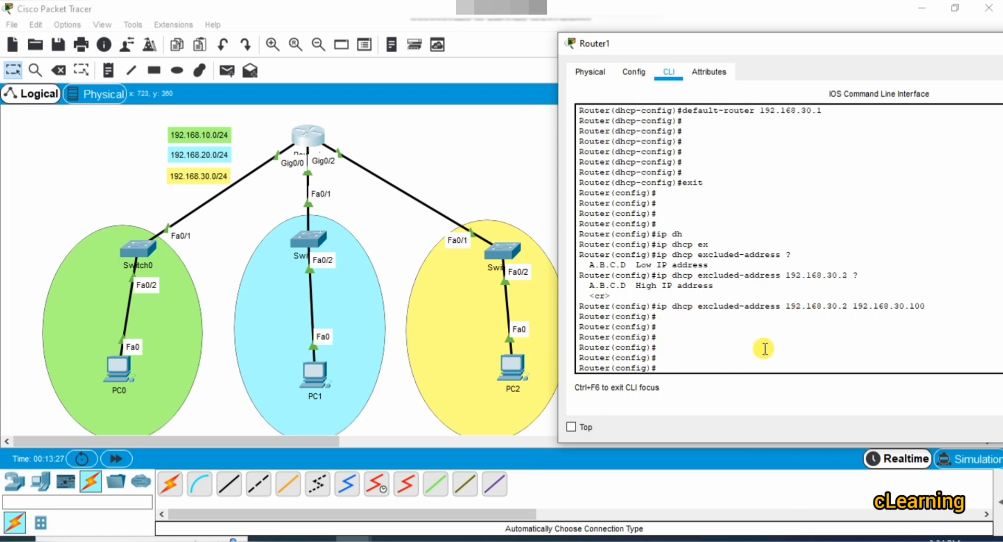
Step: Set PC0's IPv4 configuration to DHCP, move its window aside to view the request's outcome, and close it
click(469, 180)
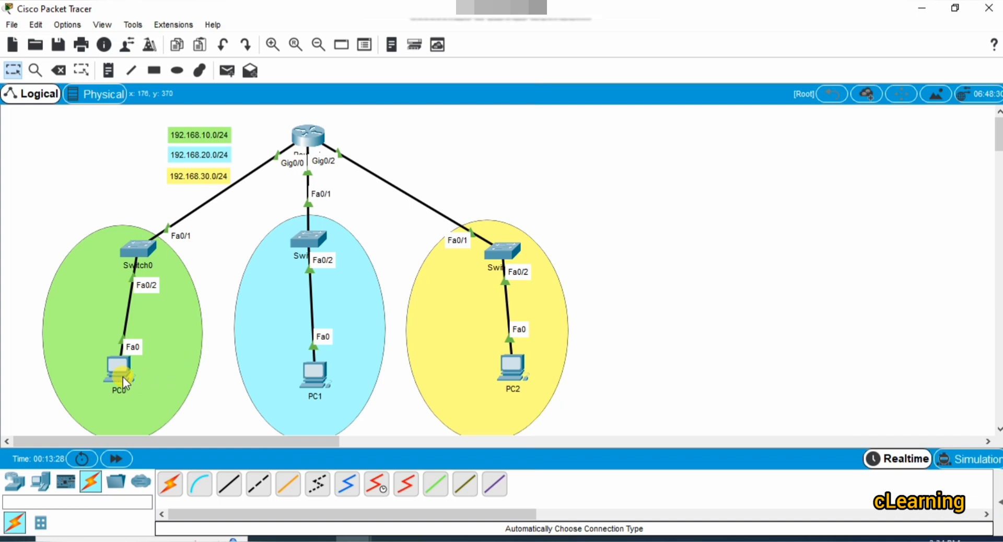
click(120, 375)
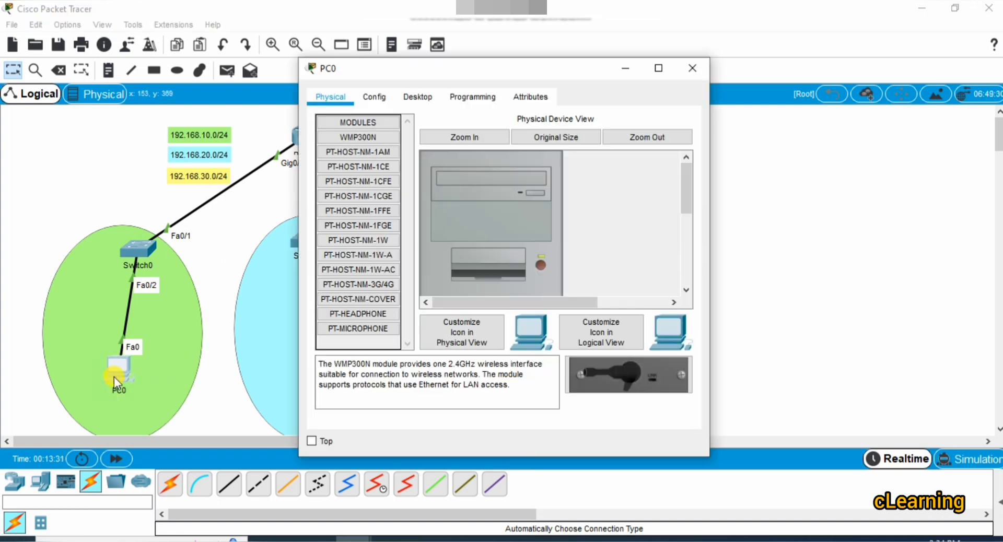
click(375, 97)
click(418, 97)
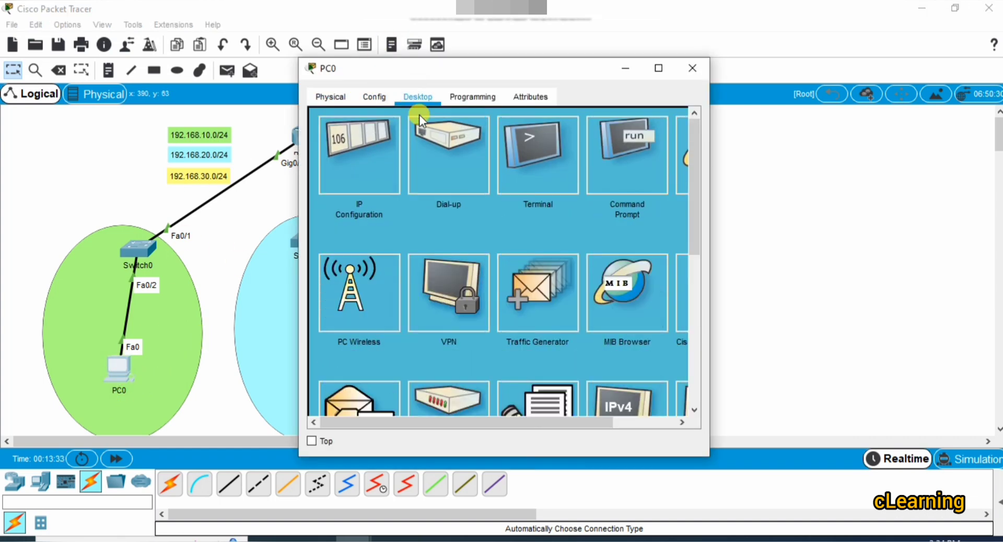
click(363, 152)
click(354, 179)
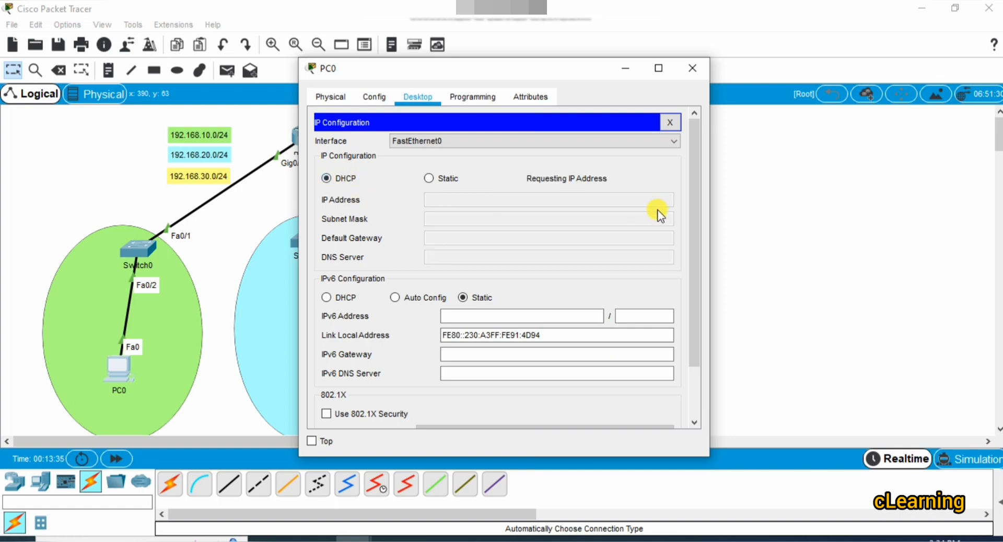
drag(551, 73, 580, 53)
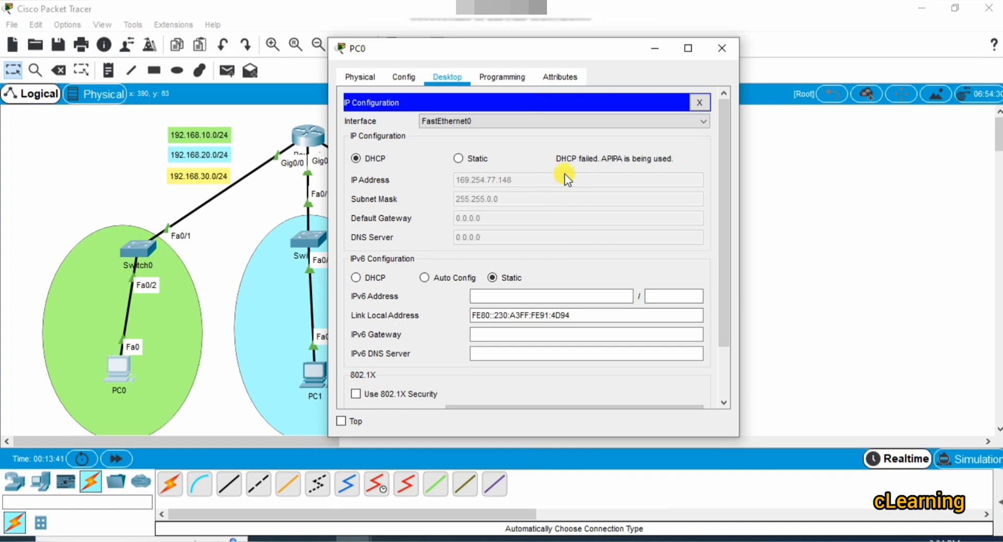
click(721, 48)
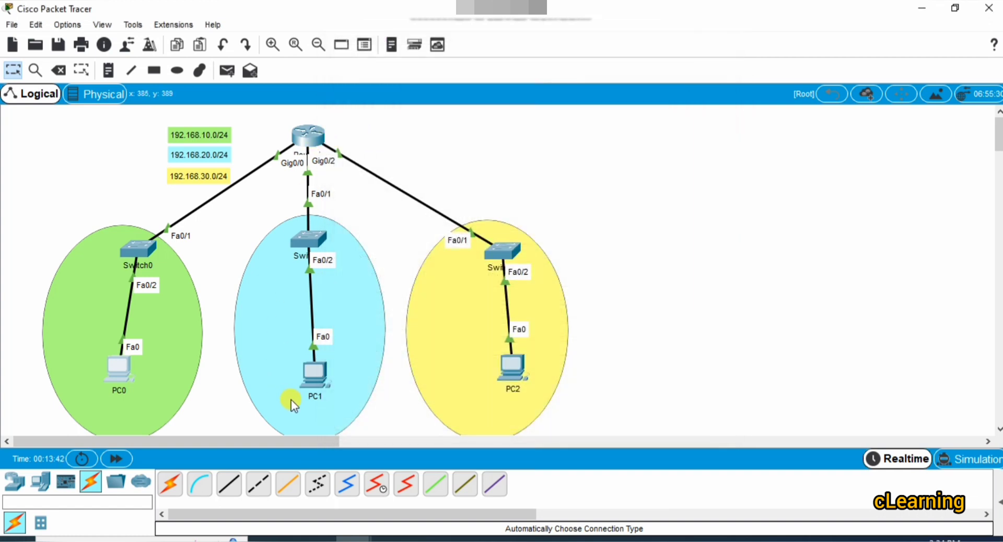
Step: Move the 192.168.20.0/24 label from the middle of the blue network to just below PC1
click(329, 380)
click(426, 386)
click(318, 376)
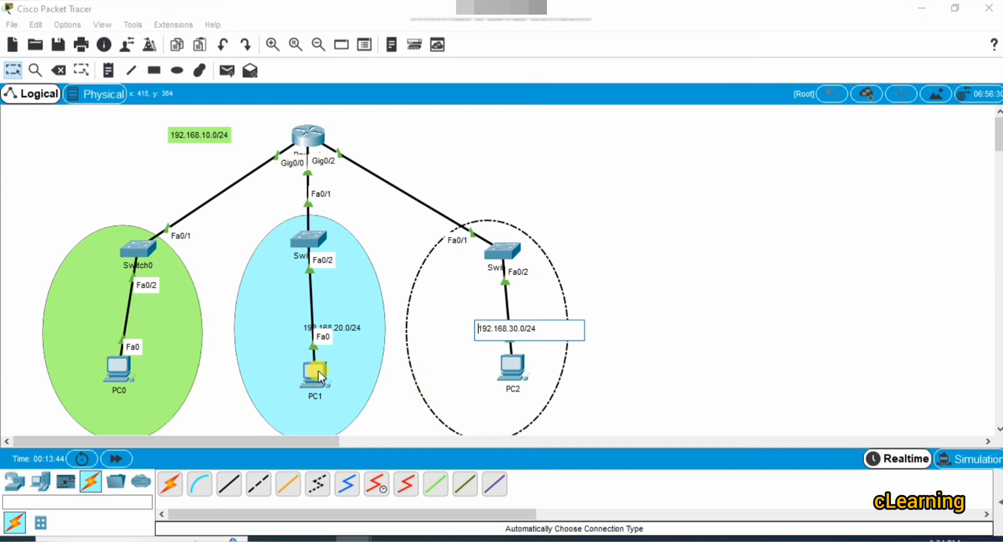
drag(349, 329, 332, 417)
Step: Set PC1's IPv4 configuration to DHCP and move its window clear of the topology to check the assigned address
click(313, 379)
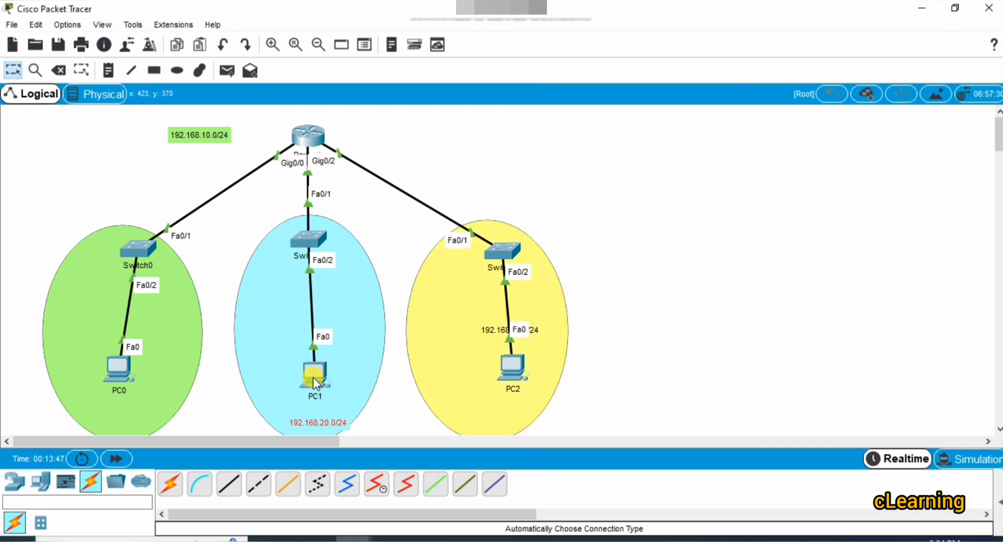
click(312, 377)
click(420, 97)
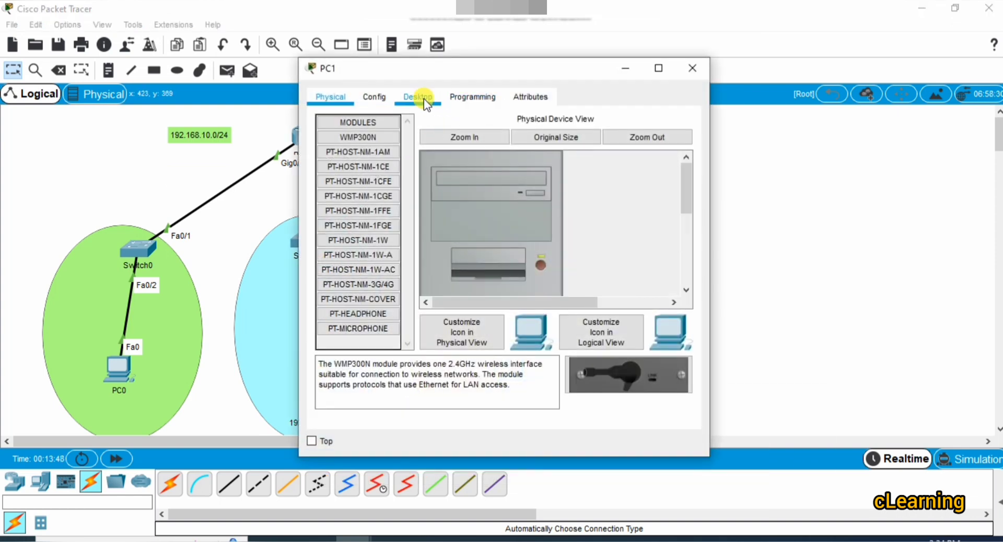
click(359, 146)
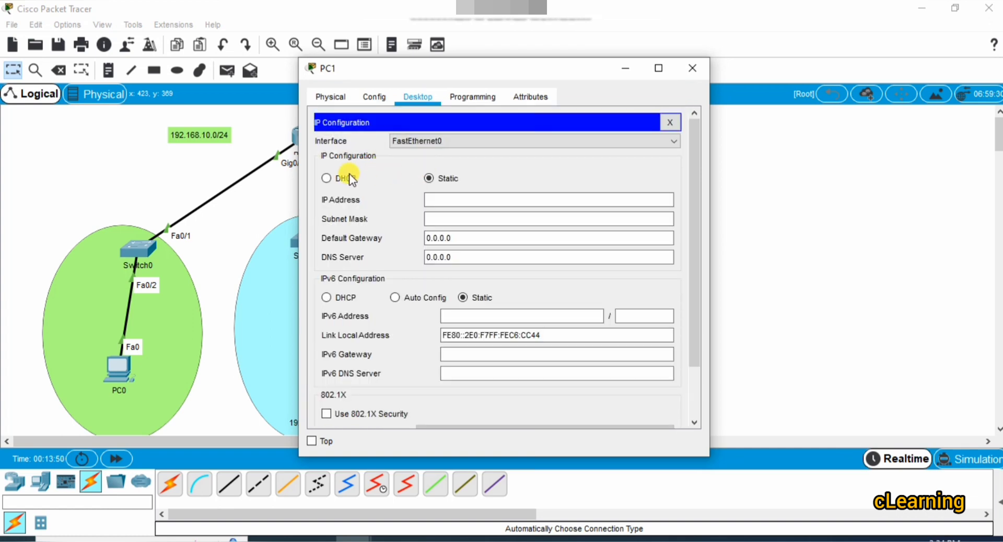
click(348, 174)
drag(578, 70, 720, 62)
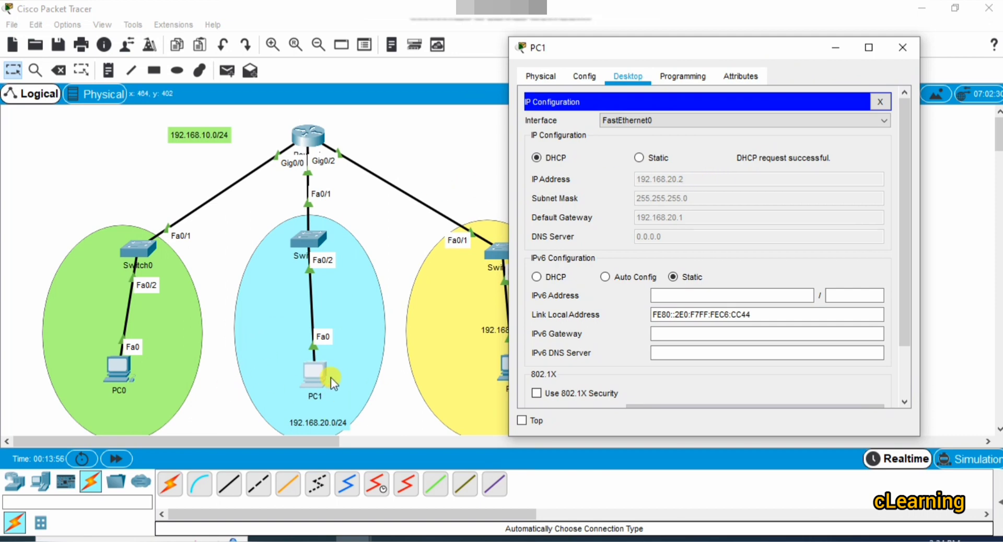
click(402, 230)
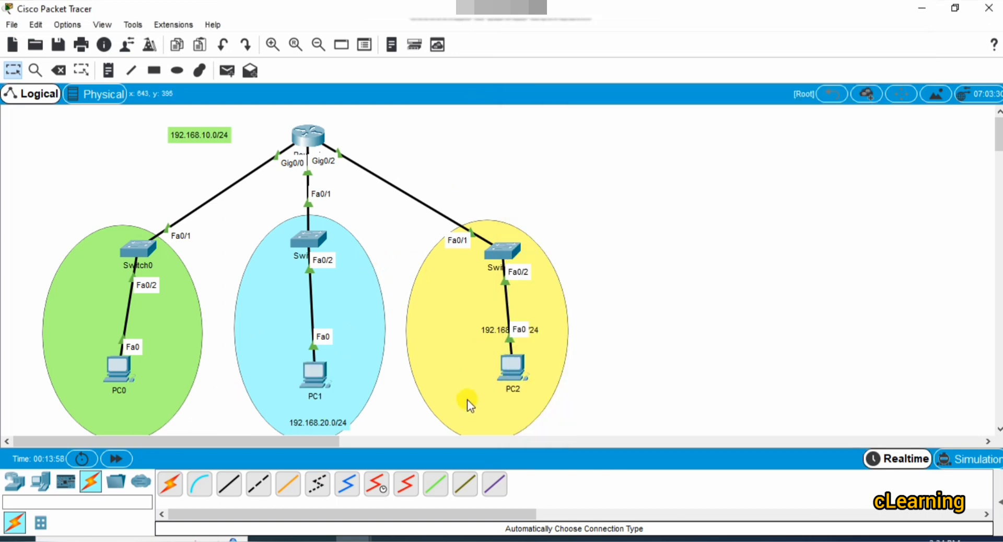
Step: Move the 192.168.30.0/24 and 192.168.20.0/24 labels back beneath the green 192.168.10.0/24 label
drag(488, 330, 178, 170)
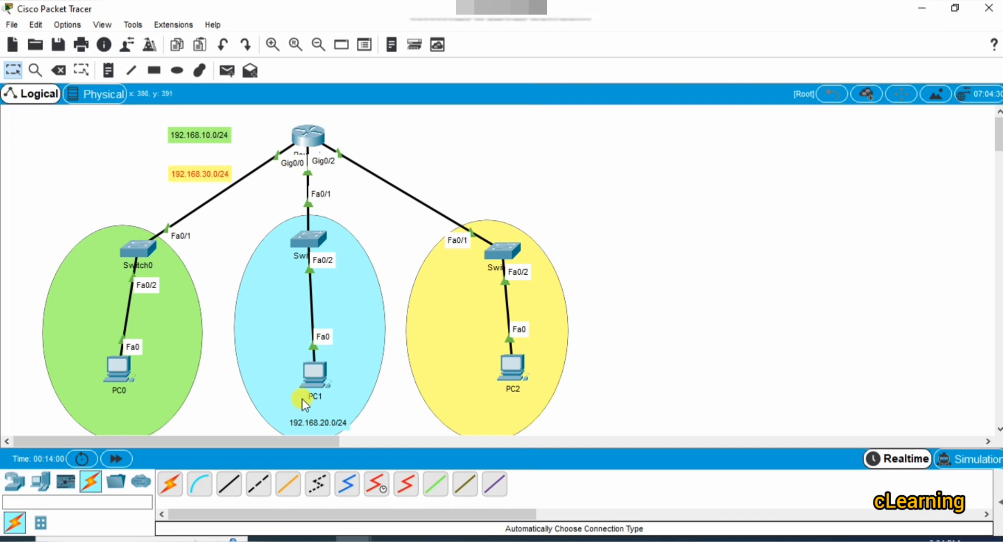
drag(308, 421, 196, 154)
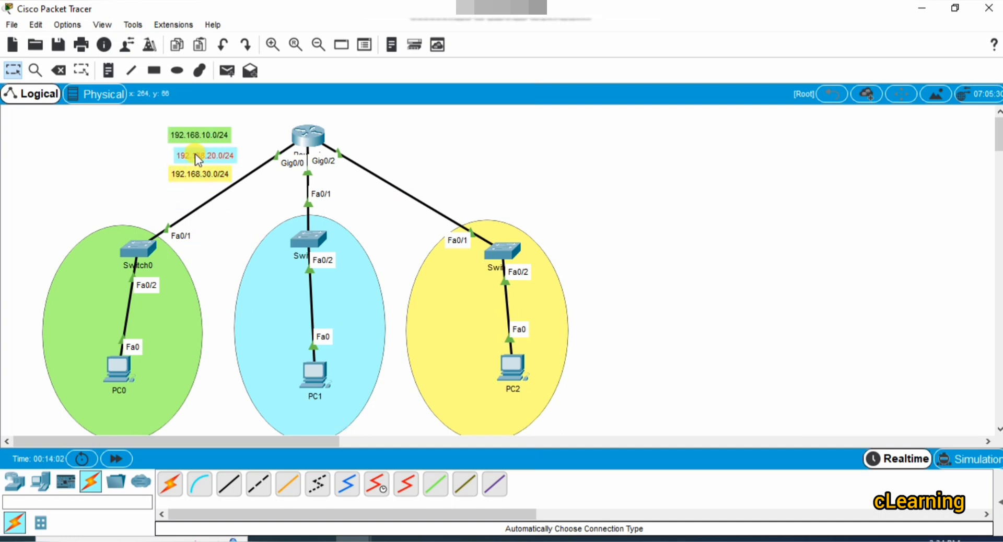
Step: Set PC2's IPv4 configuration to DHCP and move its window clear of the router
click(513, 365)
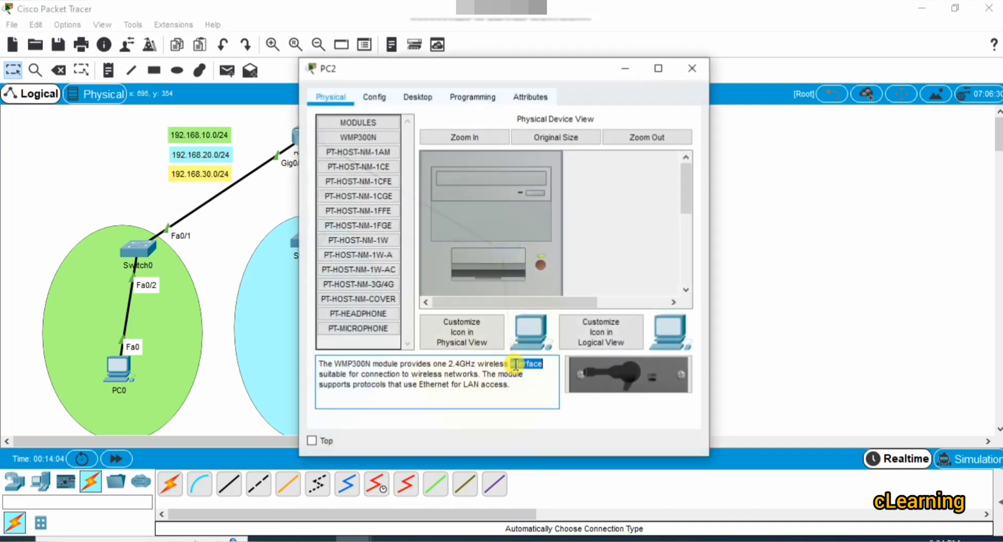
click(418, 97)
click(380, 155)
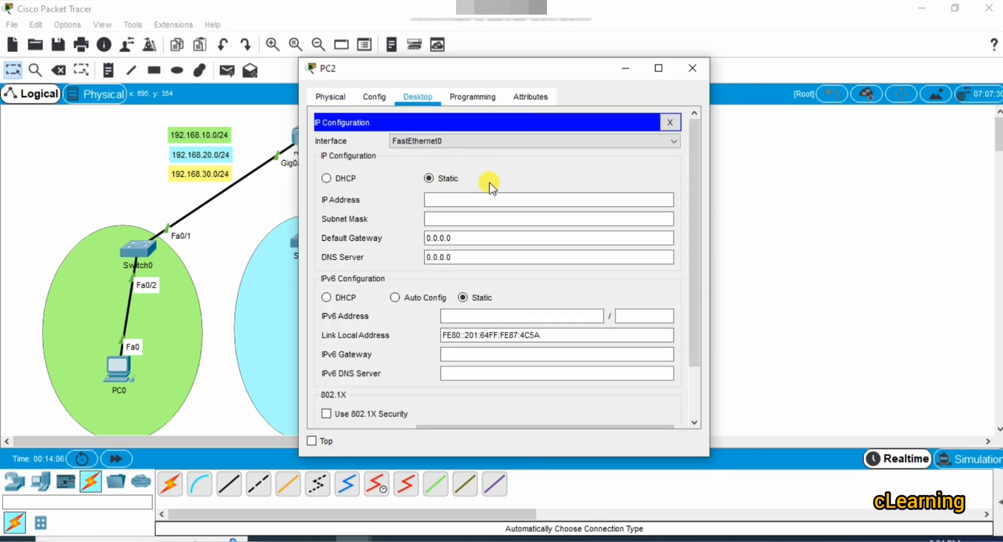
click(326, 178)
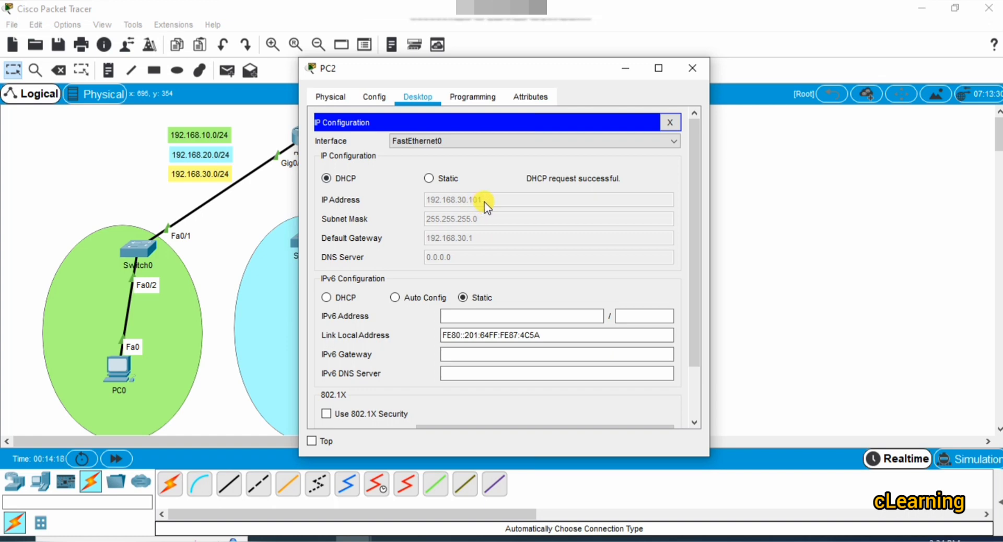
drag(380, 74, 580, 78)
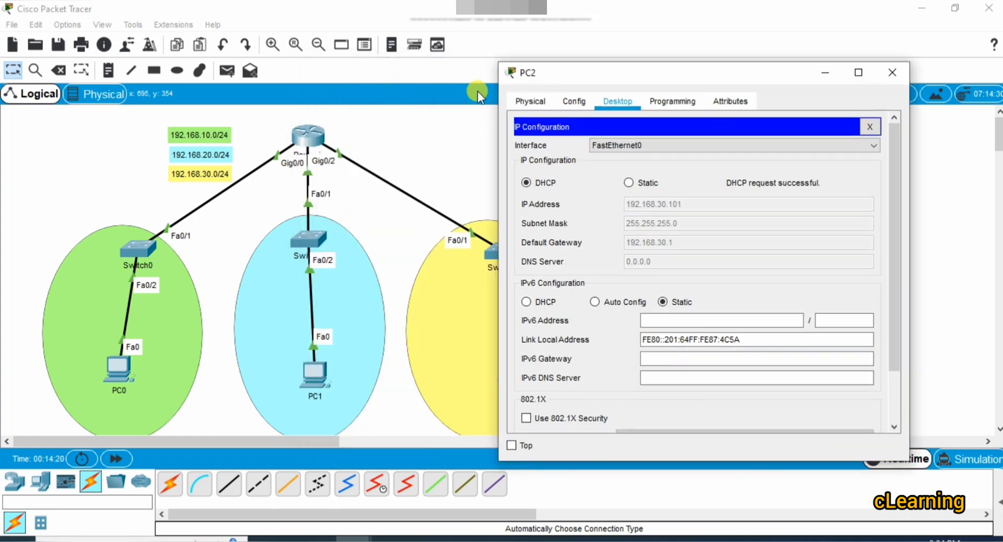
Step: Compare the excluded address range on Router1's command line with the address assigned to PC2
click(308, 136)
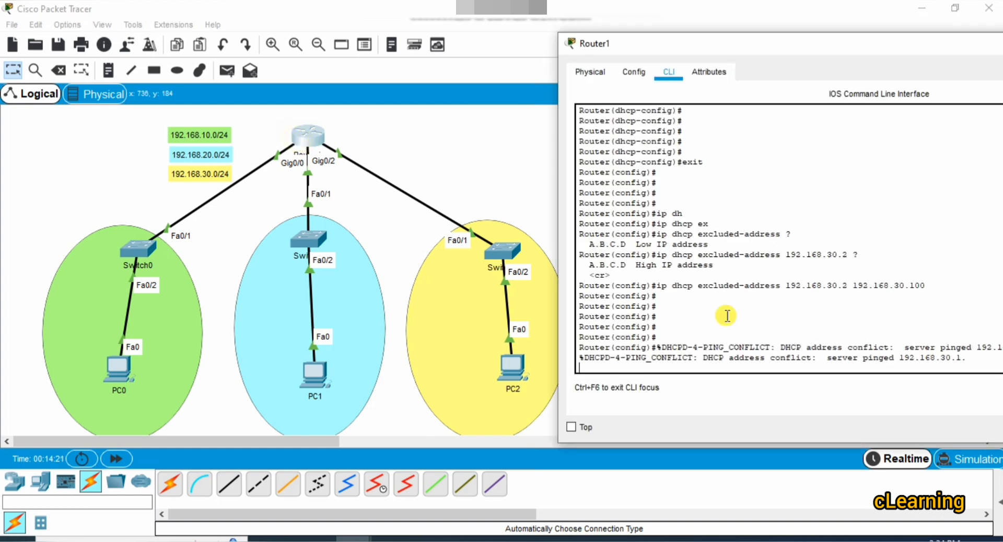
click(786, 271)
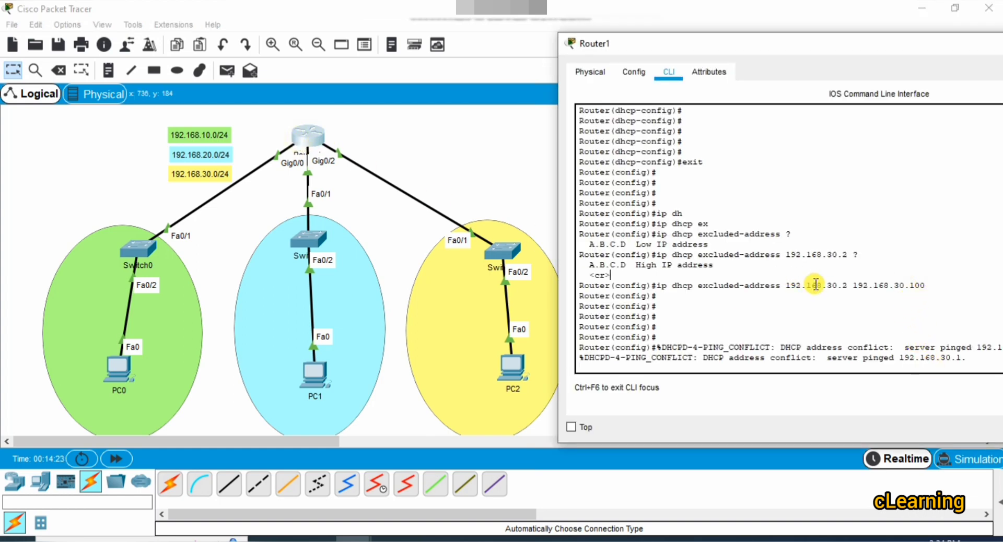
click(523, 384)
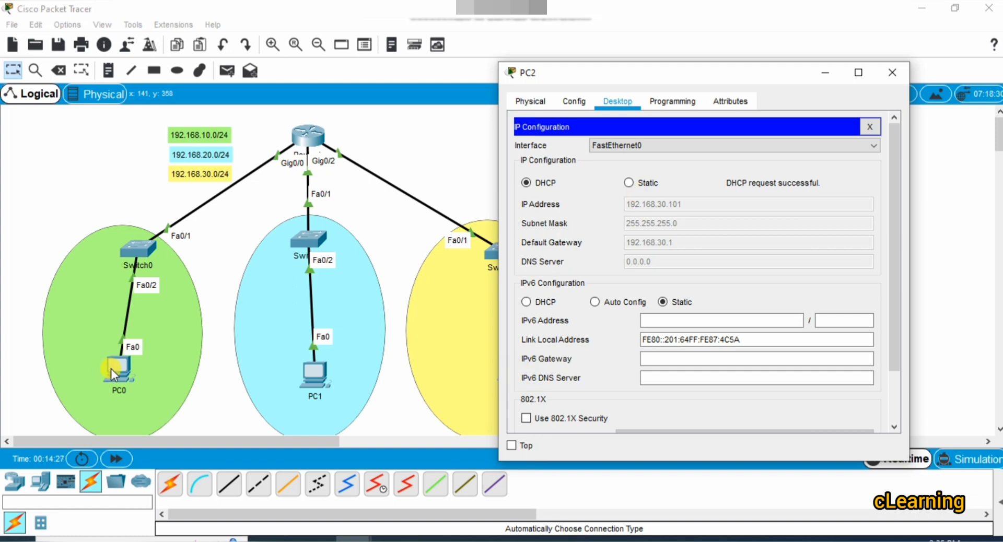
Step: Request a new address for PC0 by switching its IPv4 configuration to static and back to DHCP
click(110, 368)
click(114, 357)
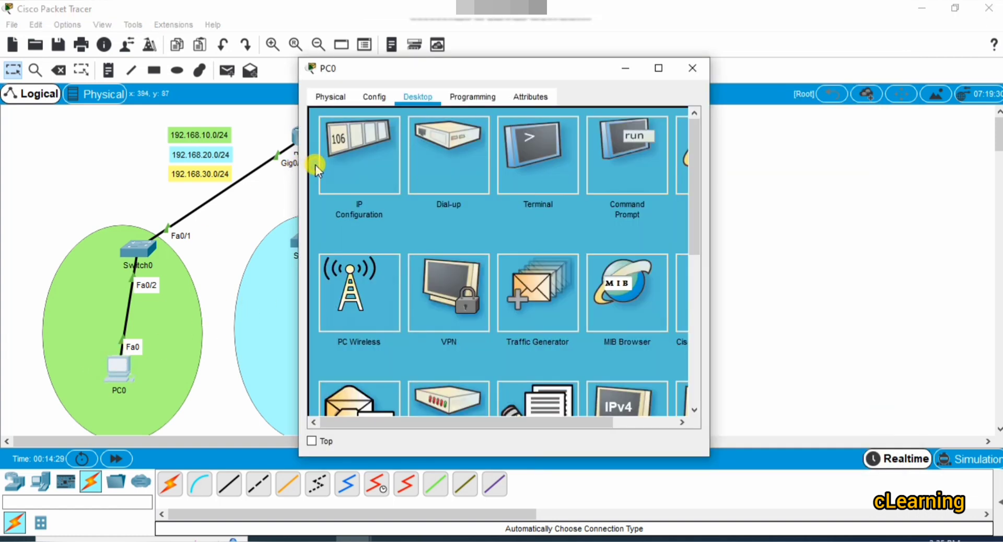
click(316, 167)
click(425, 178)
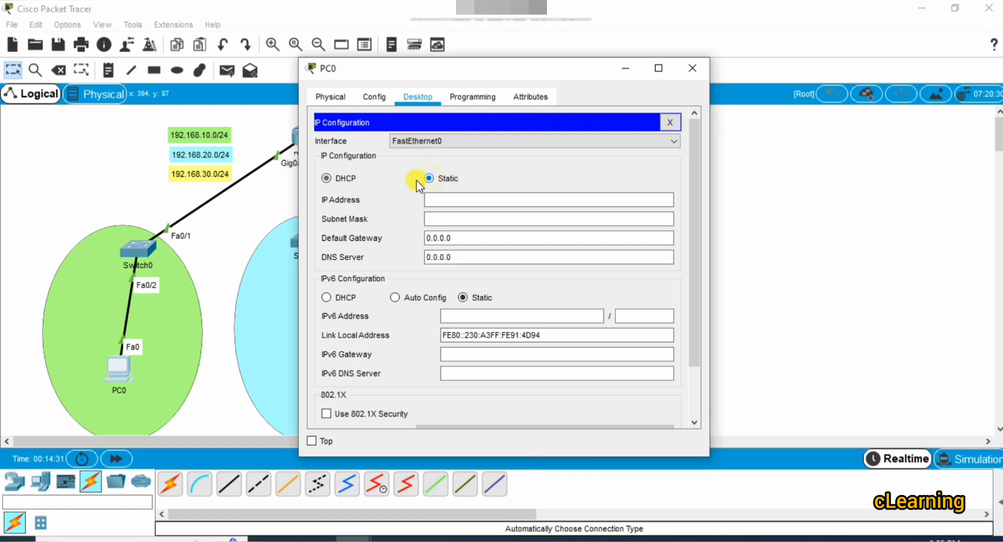
click(353, 180)
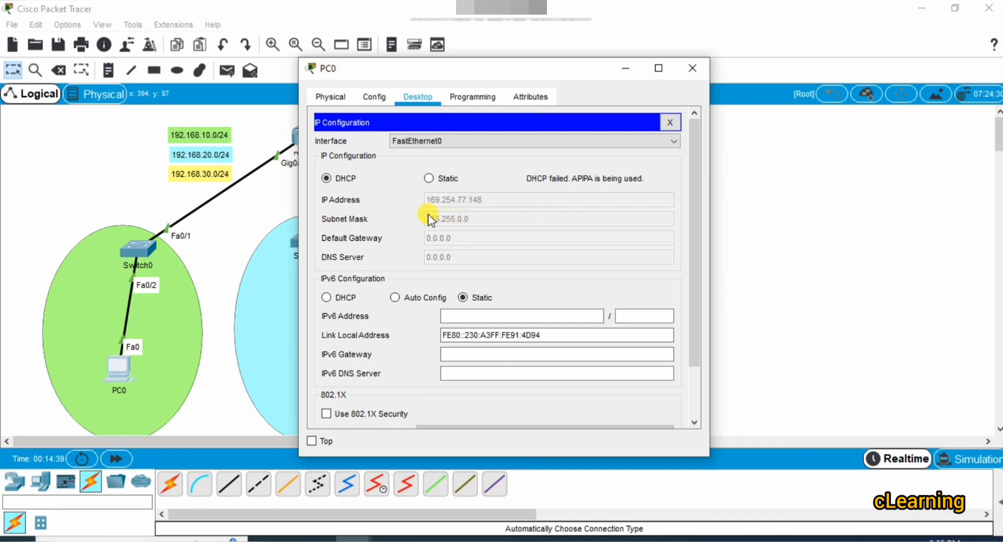
Step: Check Router1's command line for DHCP messages and return to the topology
click(140, 254)
click(305, 134)
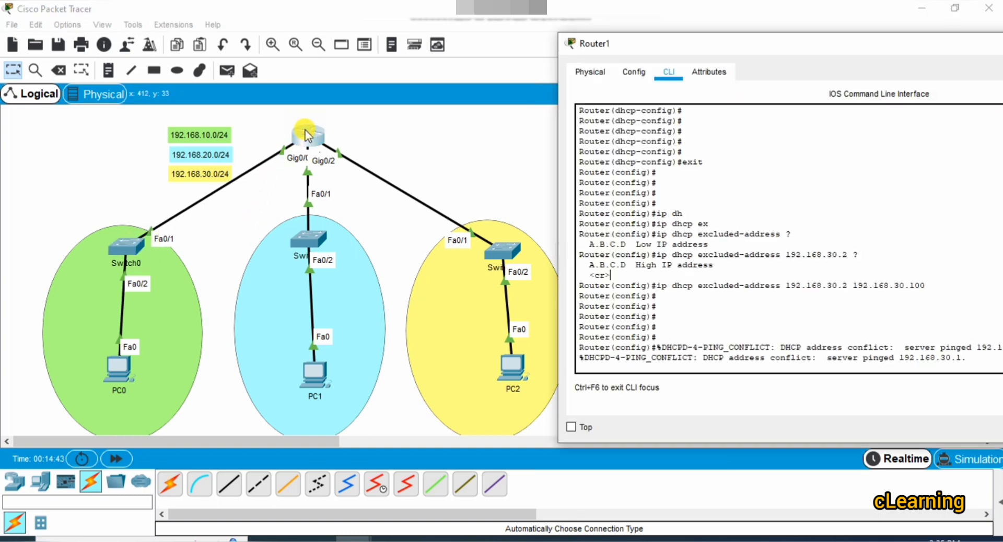
click(723, 334)
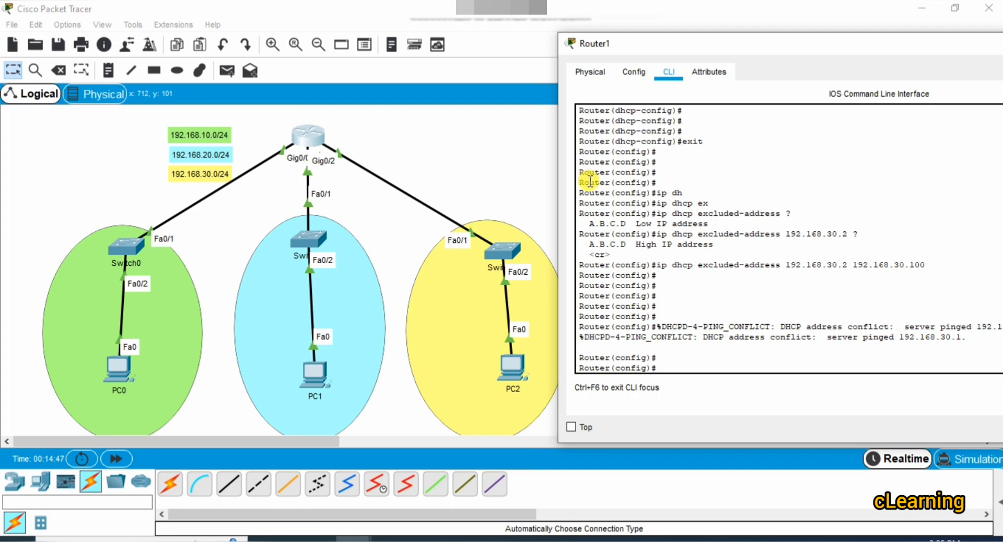
click(427, 146)
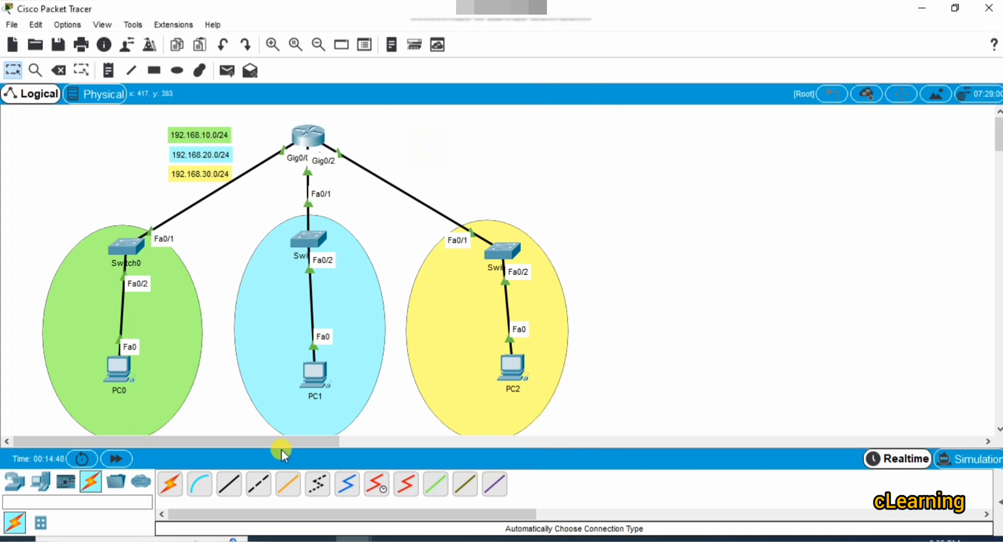
Step: Add a second PC beside PC1 in the blue network and another beside PC2 in the yellow network
click(40, 480)
drag(170, 483, 264, 370)
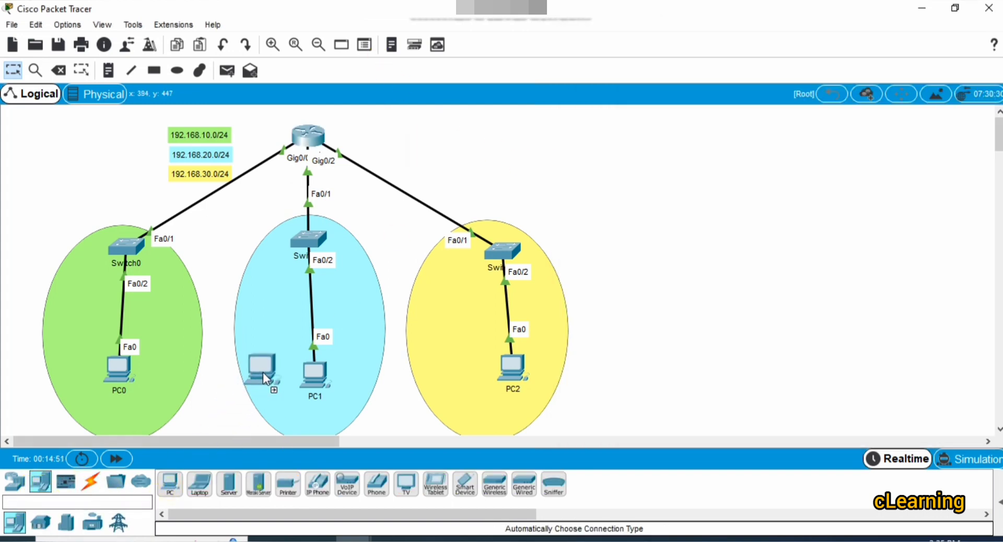
drag(163, 494, 443, 417)
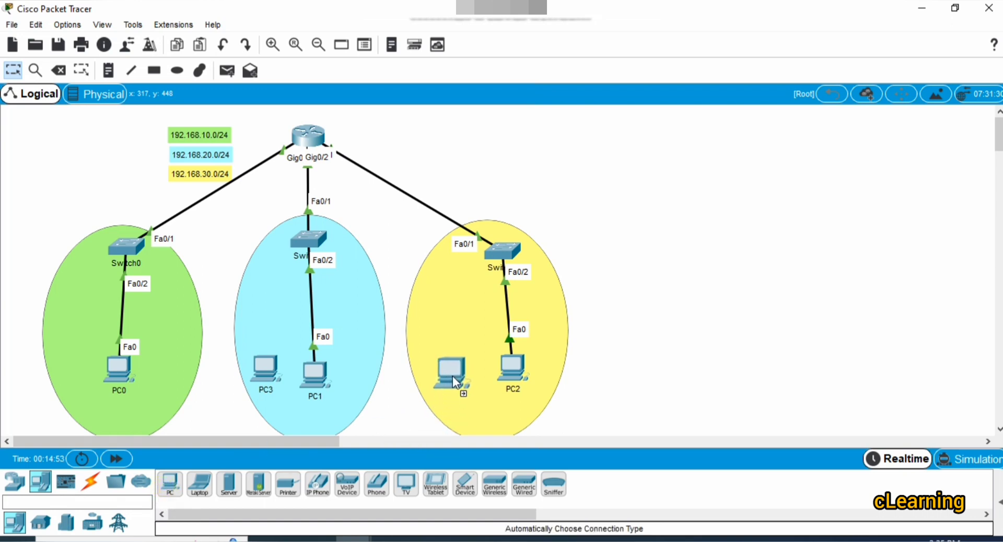
drag(452, 376, 452, 376)
Step: Connect PC3 to the blue network's switch with an automatically chosen connection type
click(91, 481)
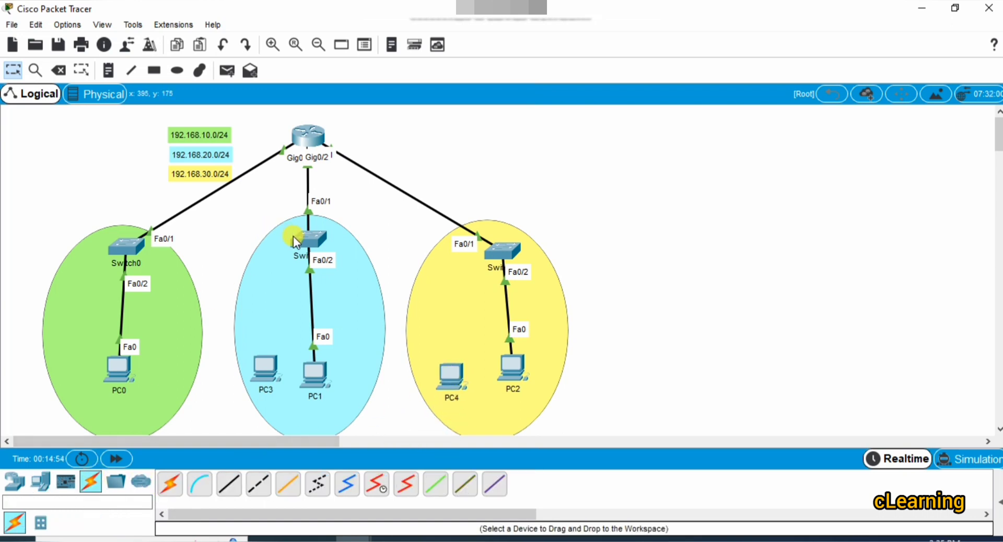
click(170, 483)
click(272, 363)
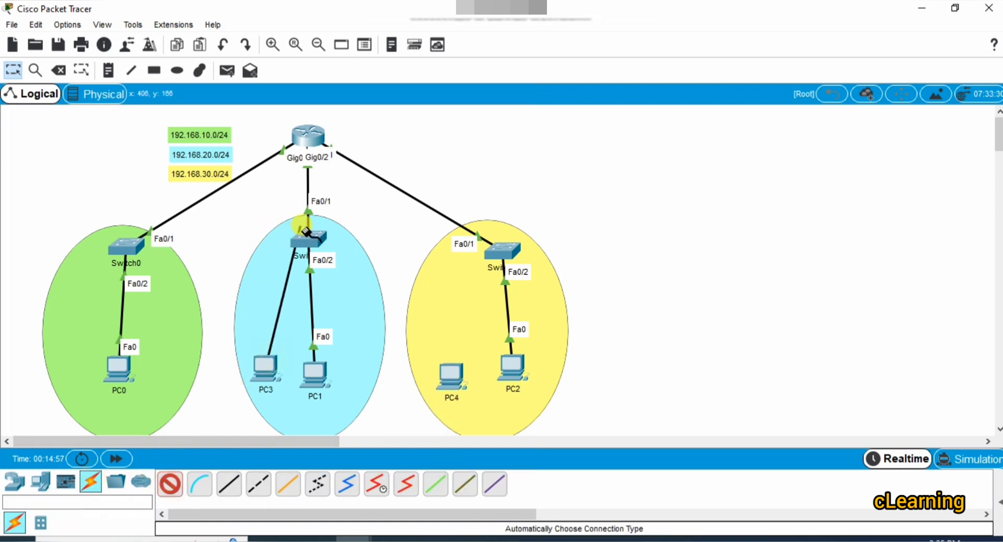
click(309, 238)
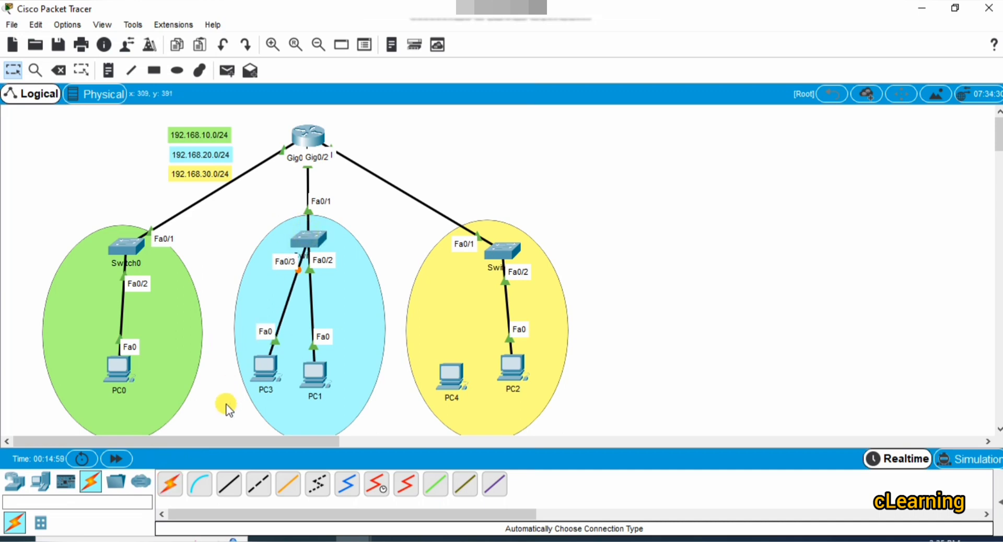
Step: Request a DHCP address for PC3, move its window clear of the blue network, and switch its IPv4 configuration to static
click(265, 366)
click(395, 99)
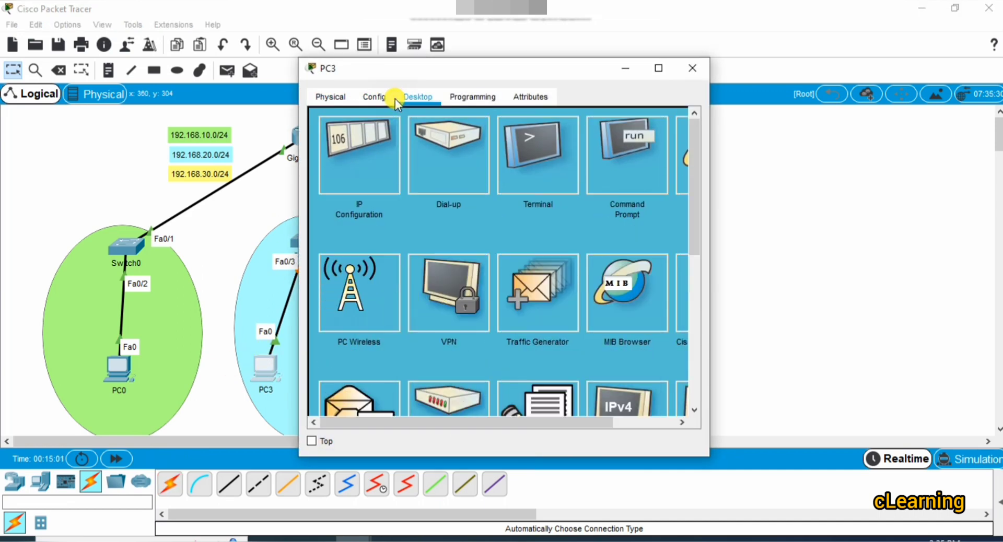
click(361, 138)
click(326, 178)
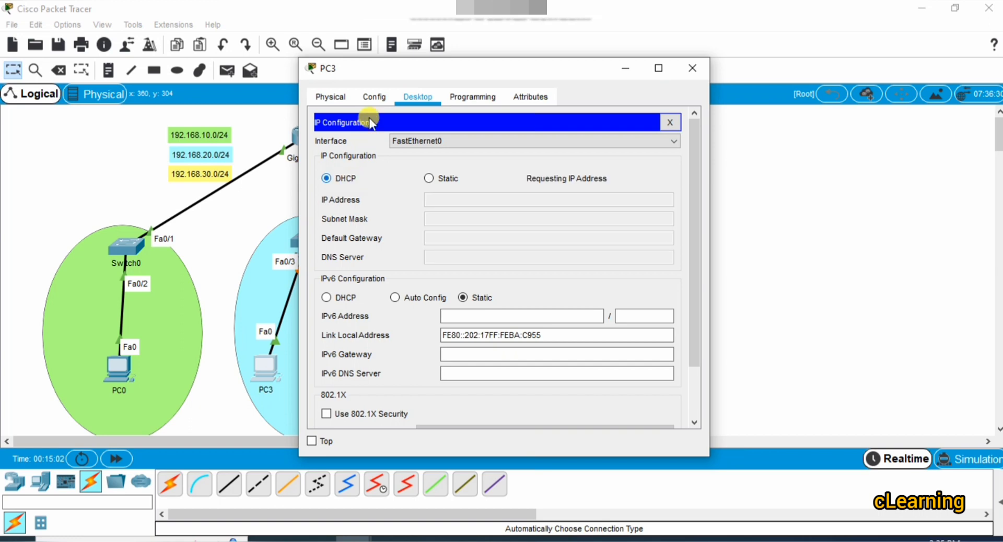
drag(397, 68, 548, 37)
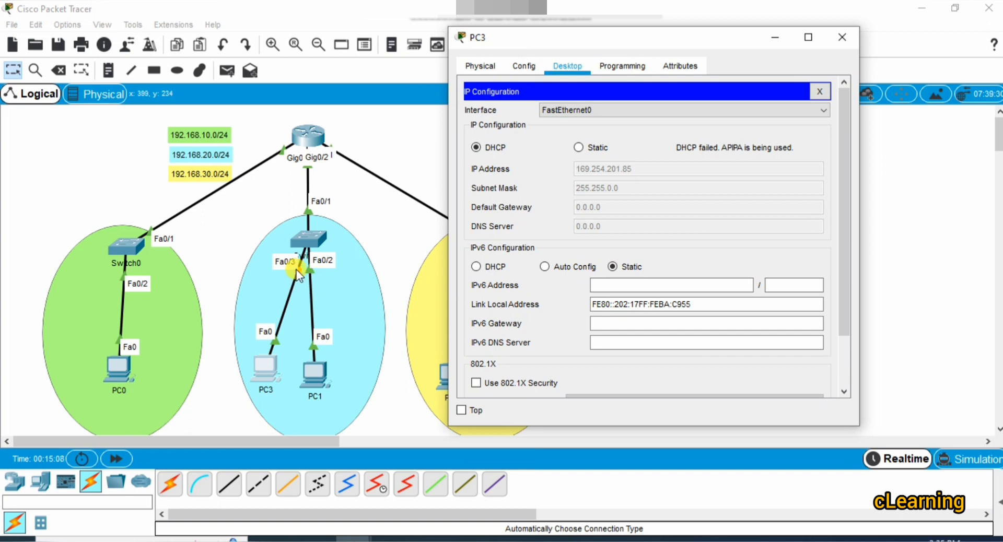
click(578, 148)
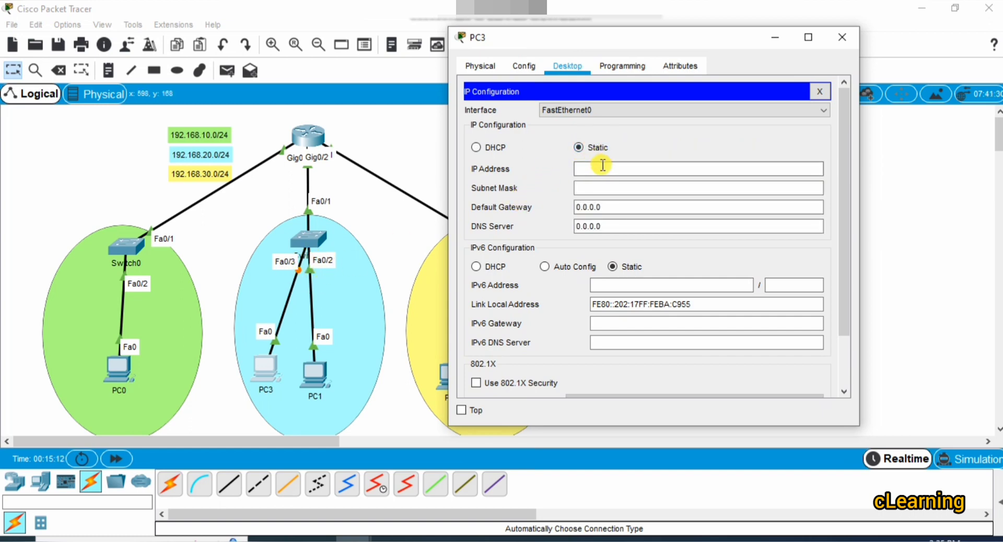
click(170, 485)
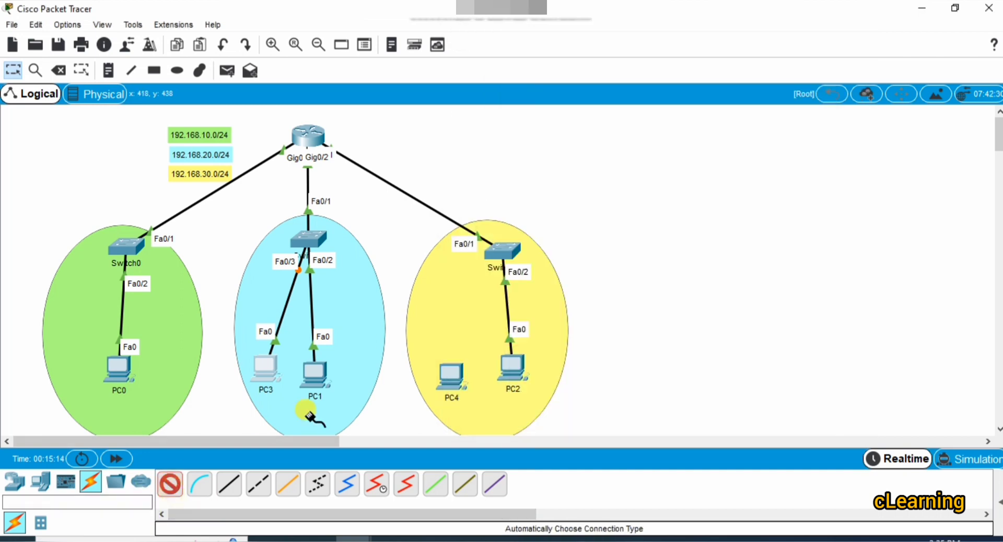
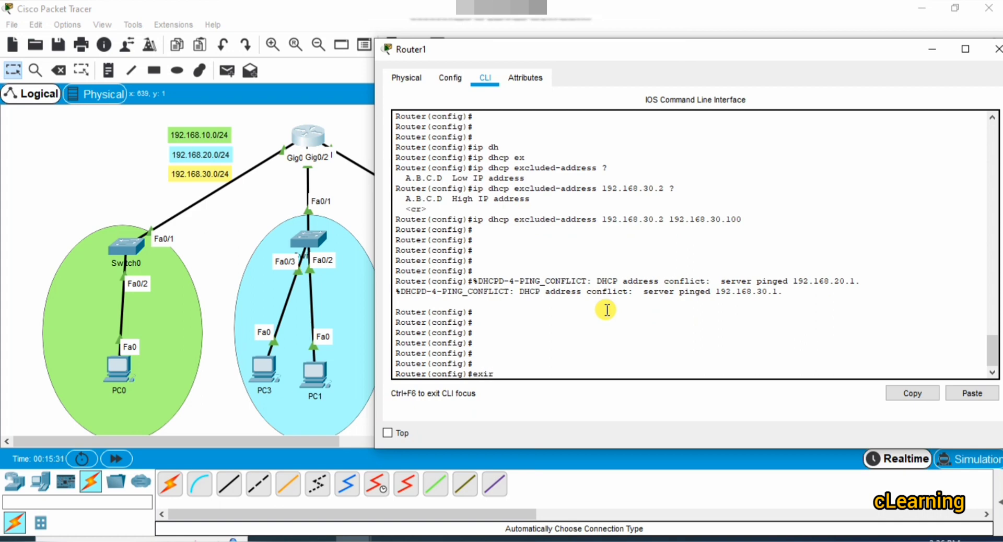
Step: Leave global configuration mode on Router1 and list the available options of the show ip dhcp command
key(Return)
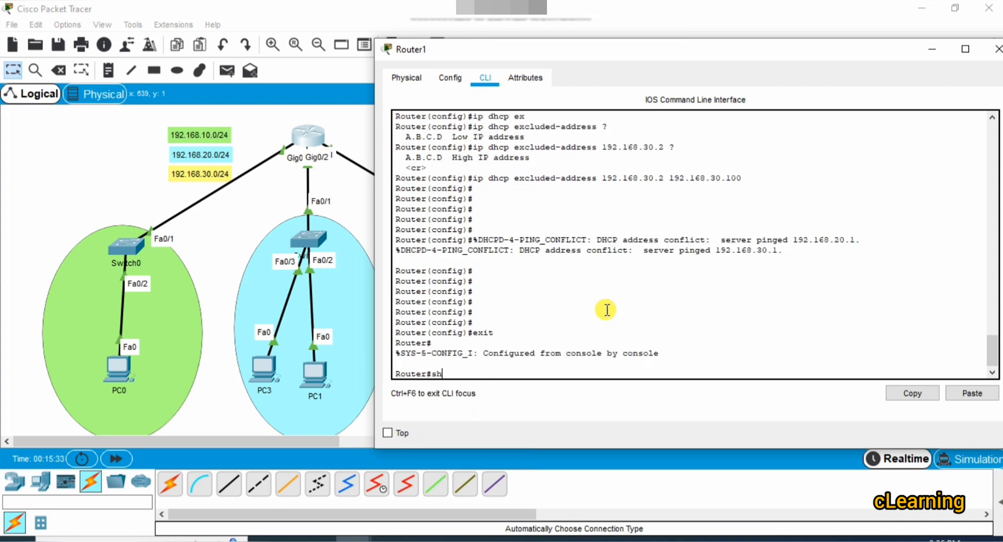
text(sho)
key(Tab)
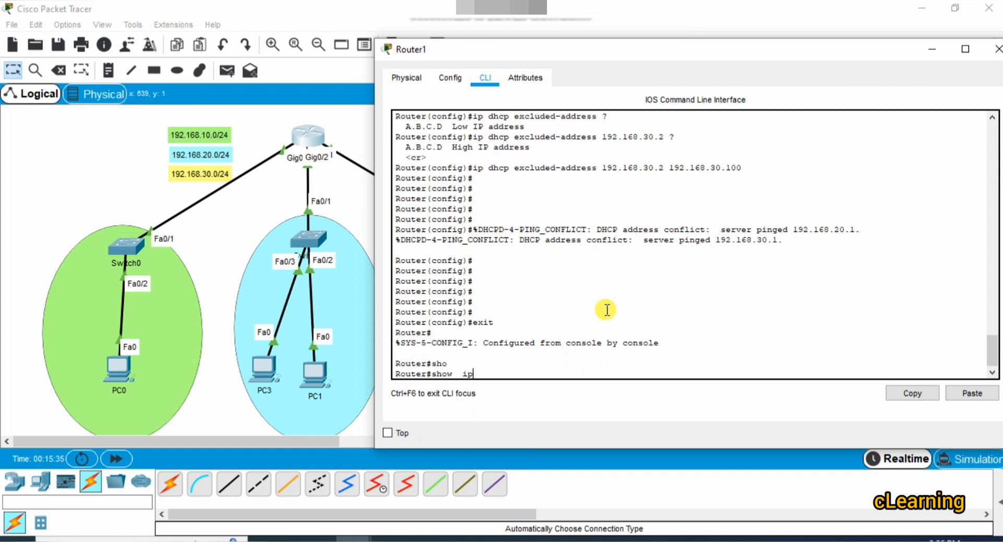
text(ip)
key(Tab)
text(dh)
key(Tab)
text(?)
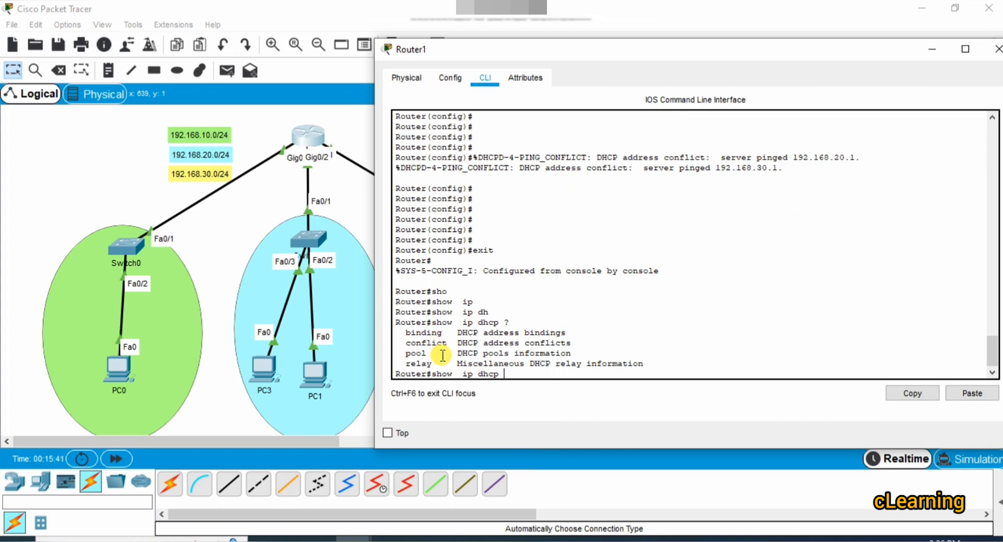
Step: Display the information of all DHCP pools on Router1 with show ip dhcp pool
text(po)
key(Tab)
text(?)
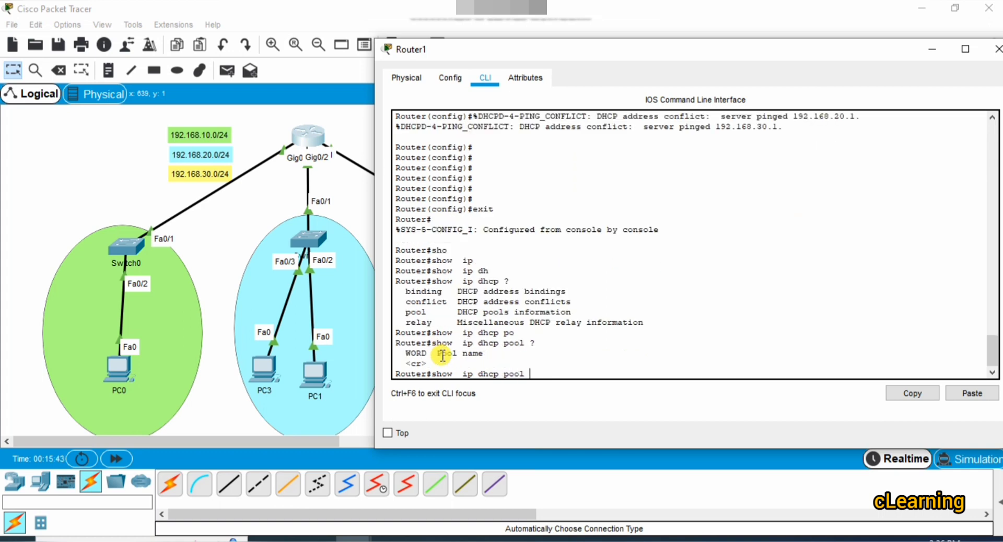
key(Return)
key(Return)
key(Return)
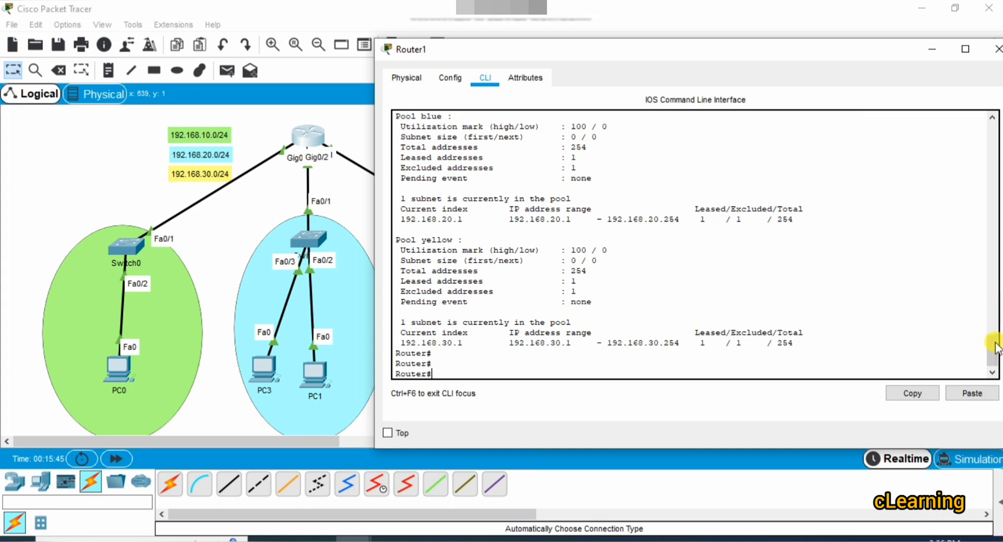
Step: Examine the green pool's utilization mark, subnet size, and total, leased and excluded addresses in the pool output
drag(994, 346, 994, 326)
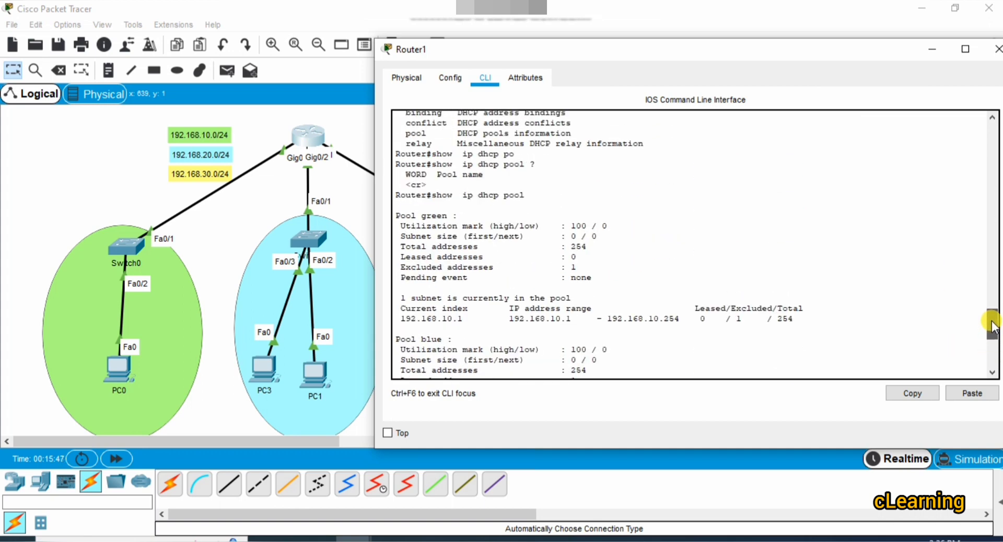
drag(396, 215, 462, 224)
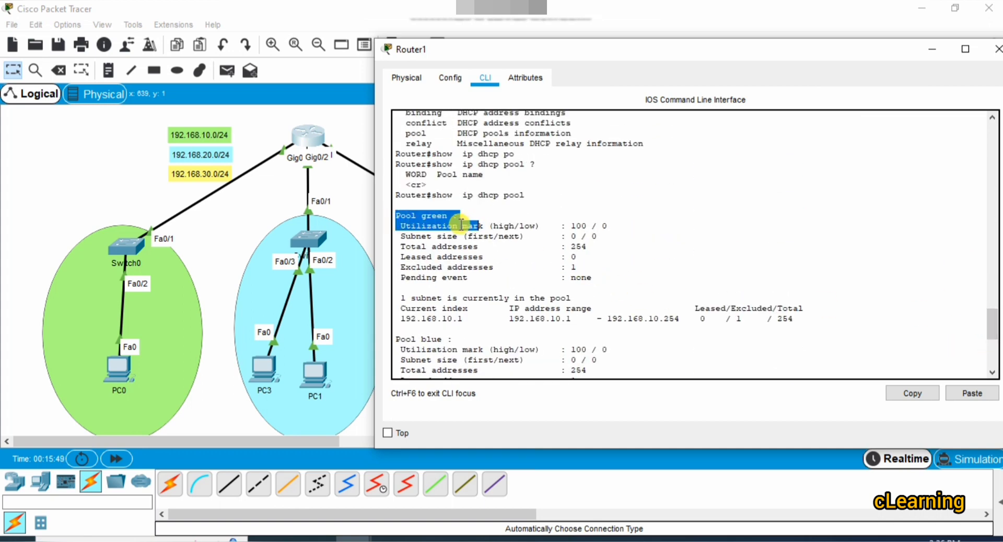
click(470, 226)
double_click(604, 226)
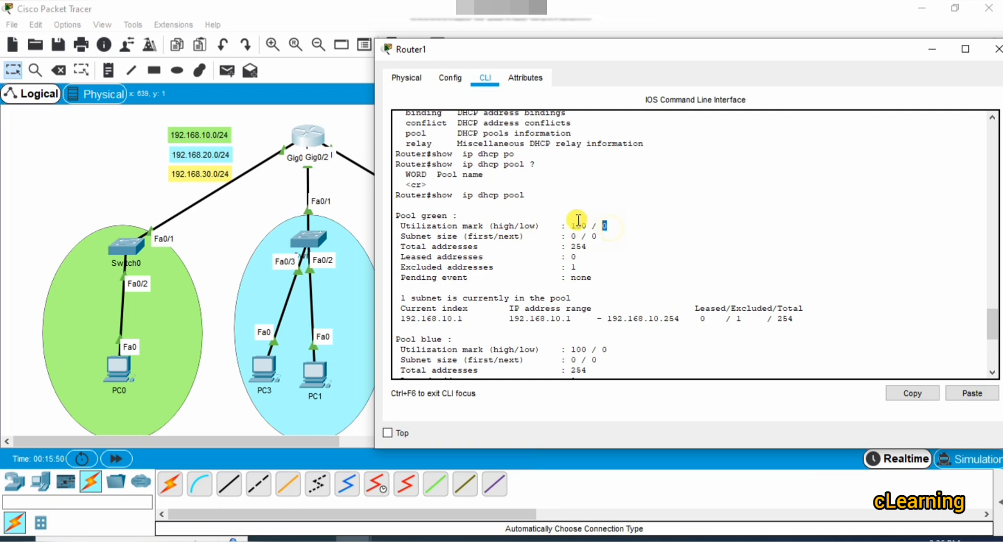
drag(427, 236, 585, 242)
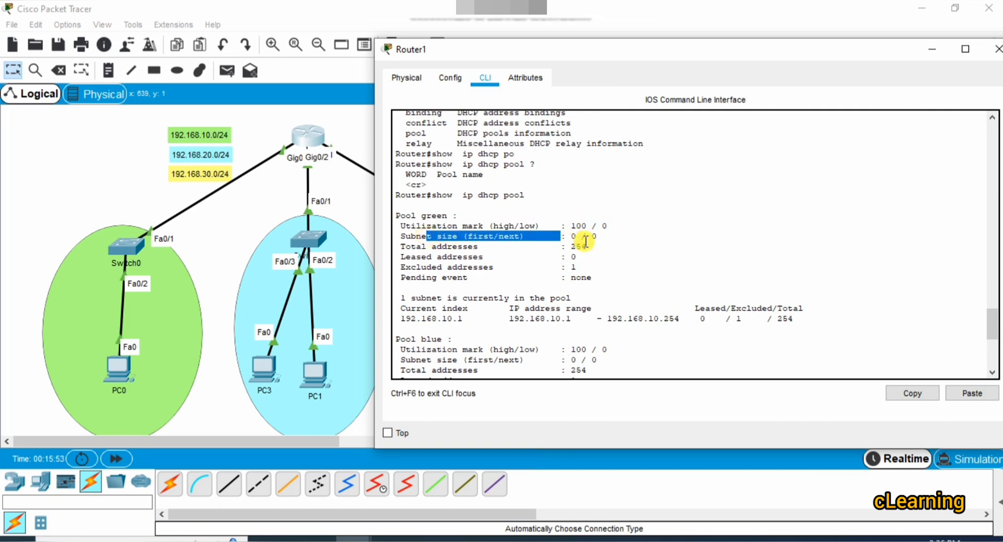
drag(406, 246, 587, 247)
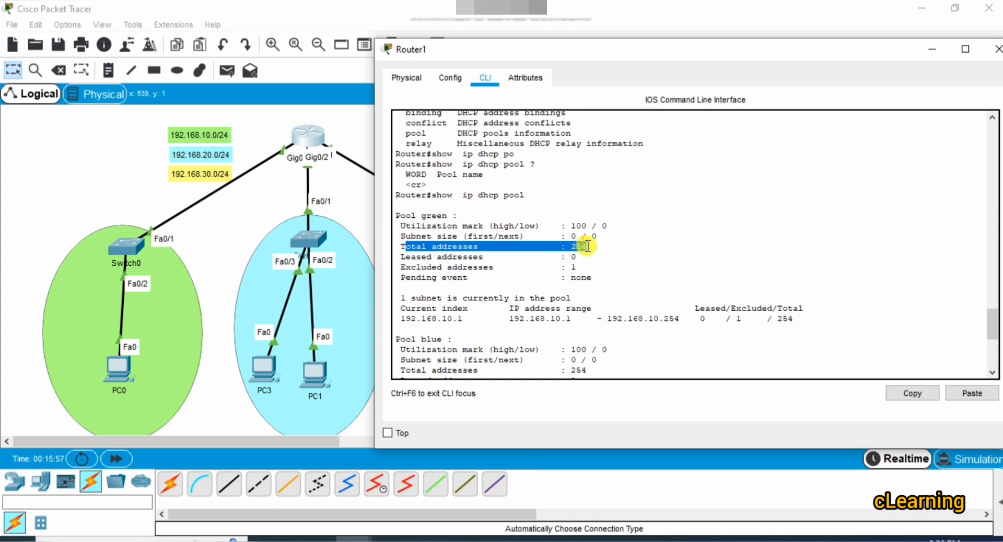
drag(417, 266, 575, 264)
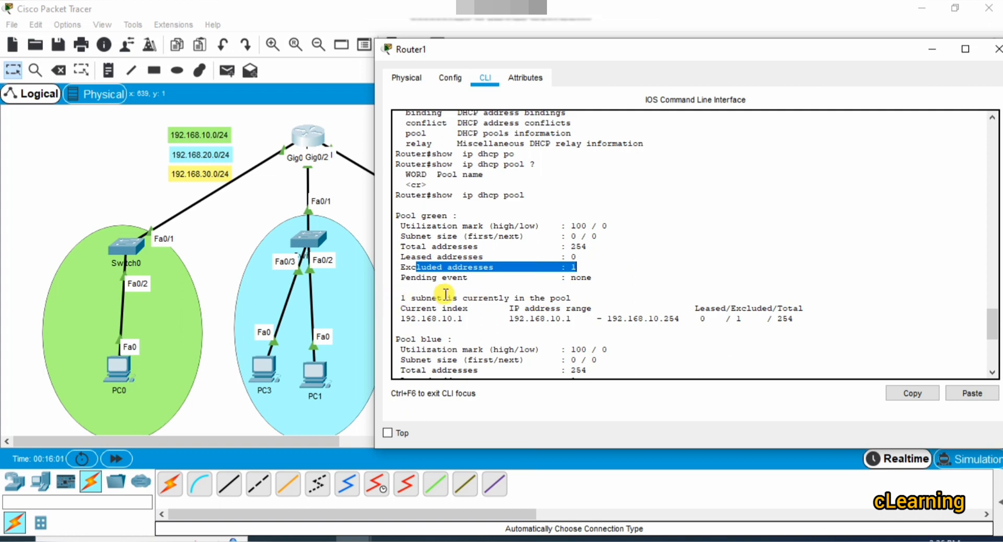
click(397, 287)
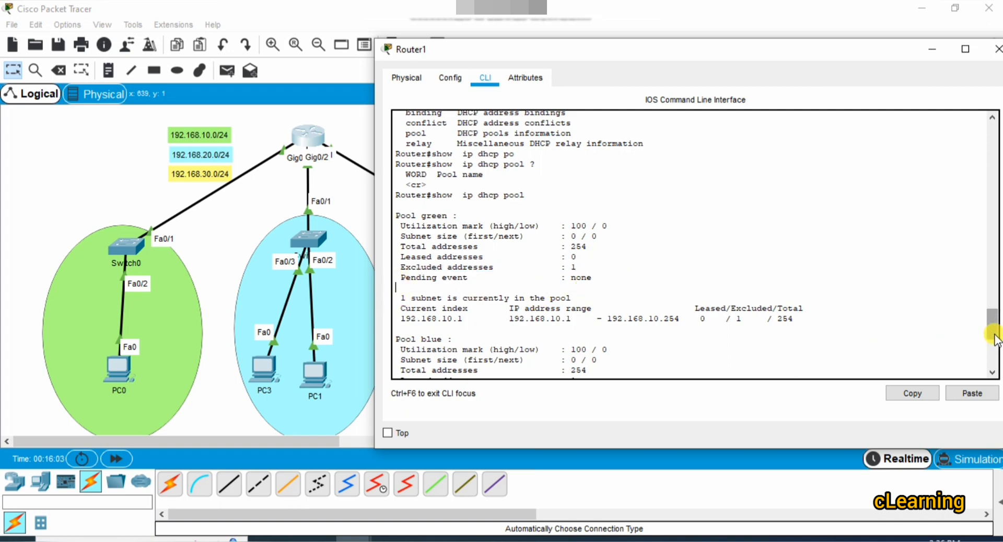
scroll(994, 337, down, 1)
drag(576, 239, 370, 238)
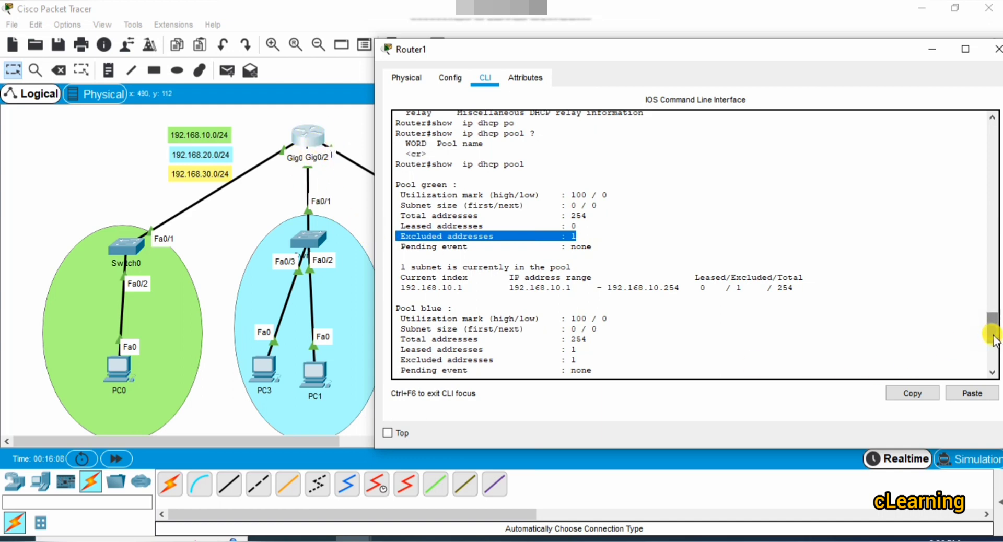
Step: Examine the blue pool's subnet size and its total, leased and excluded addresses in the pool output
scroll(992, 337, down, 3)
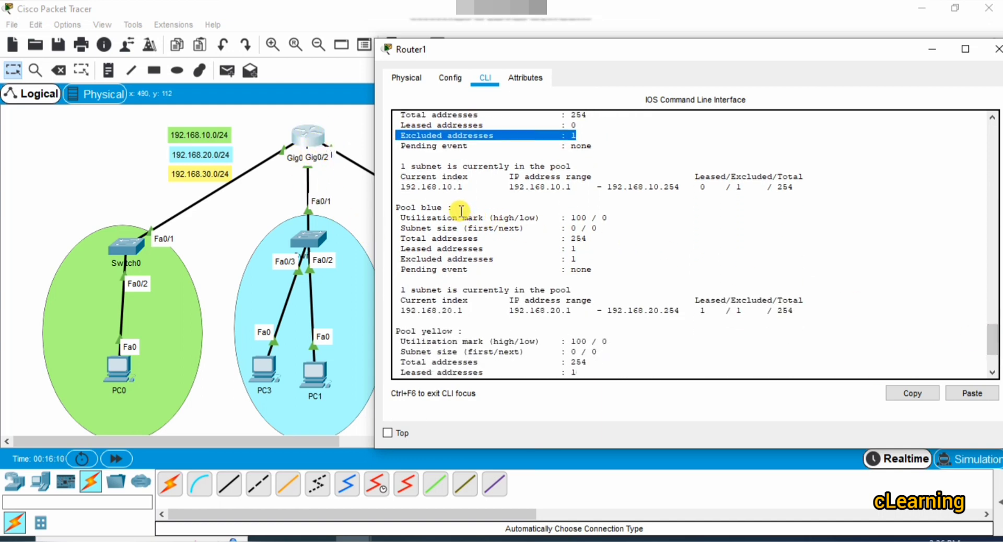
drag(461, 211, 368, 211)
drag(588, 238, 434, 230)
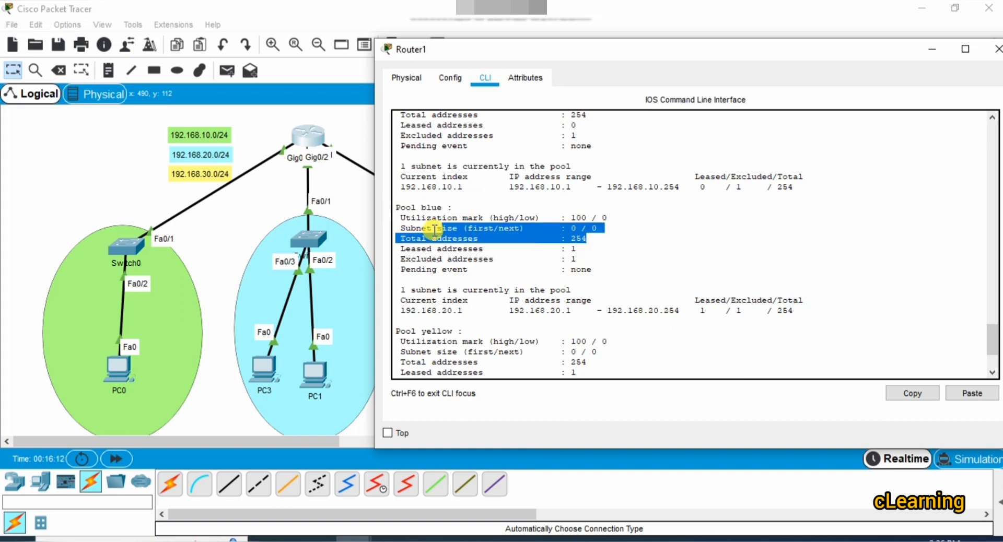
click(435, 229)
mouse_move(577, 250)
mouse_down()
mouse_move(392, 240)
mouse_move(498, 261)
mouse_move(570, 262)
mouse_move(455, 257)
mouse_move(412, 252)
mouse_move(578, 260)
mouse_up()
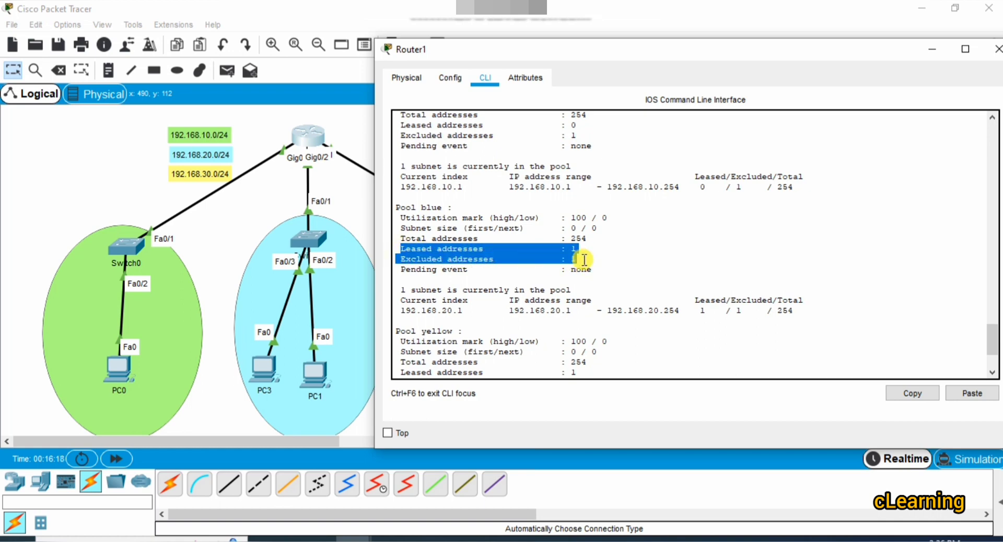
Step: Examine the yellow pool's total, leased and excluded addresses, and compare the address range lines of the yellow and blue pools
scroll(991, 348, down, 3)
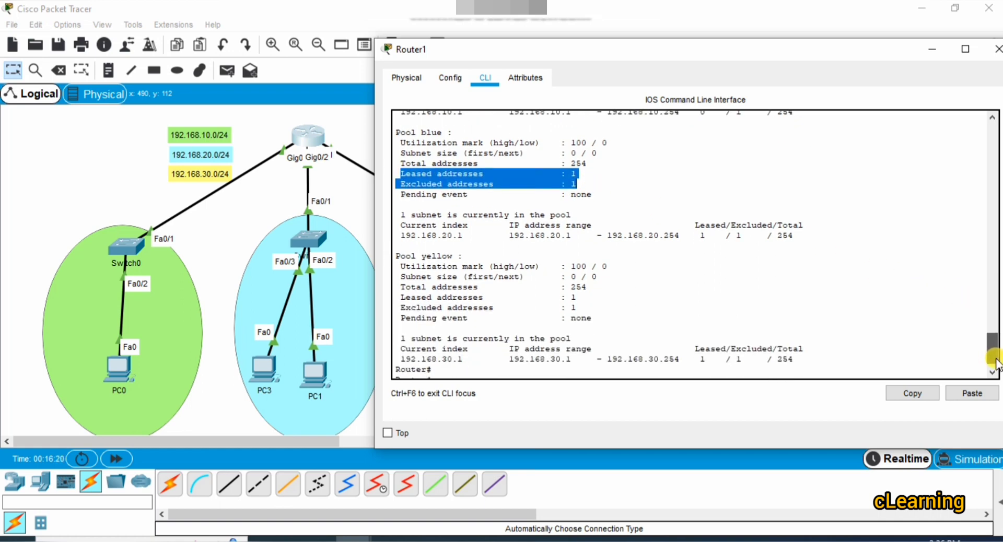
drag(400, 277, 585, 272)
click(567, 297)
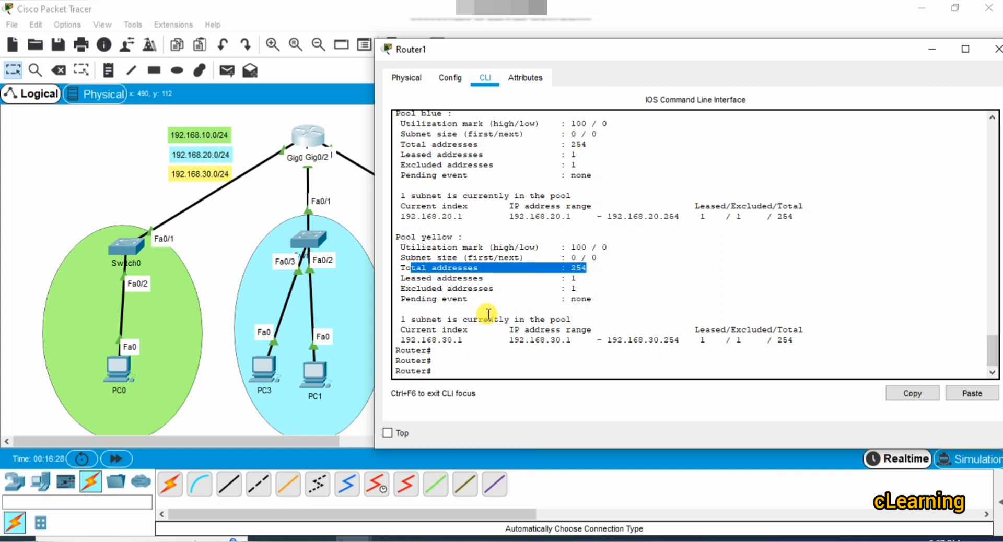
drag(580, 290, 384, 285)
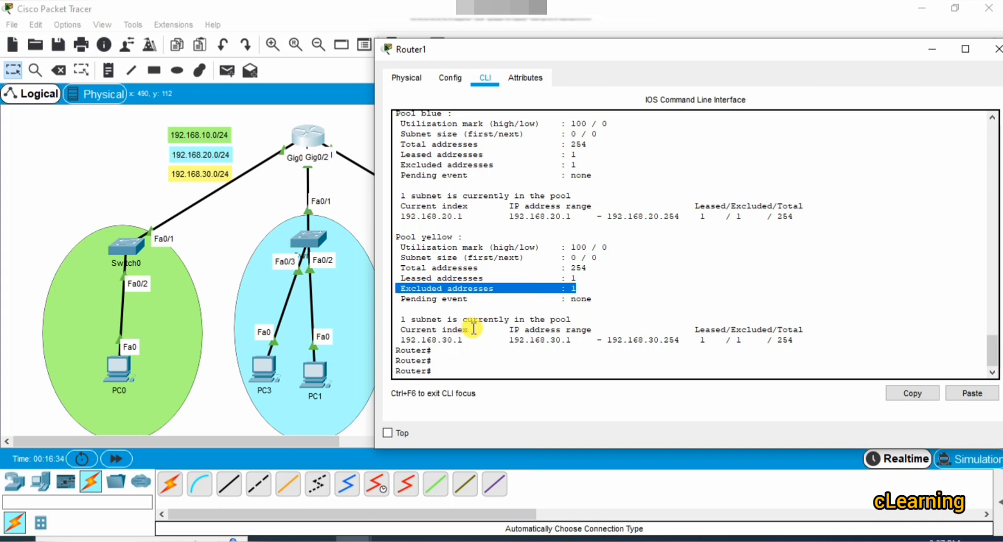
drag(397, 340, 600, 346)
click(600, 346)
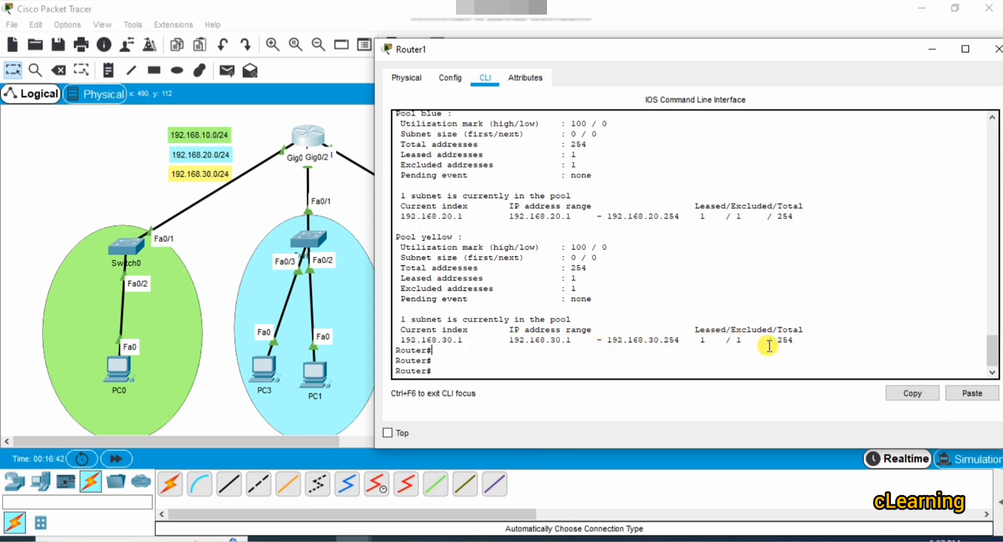
drag(441, 216, 795, 216)
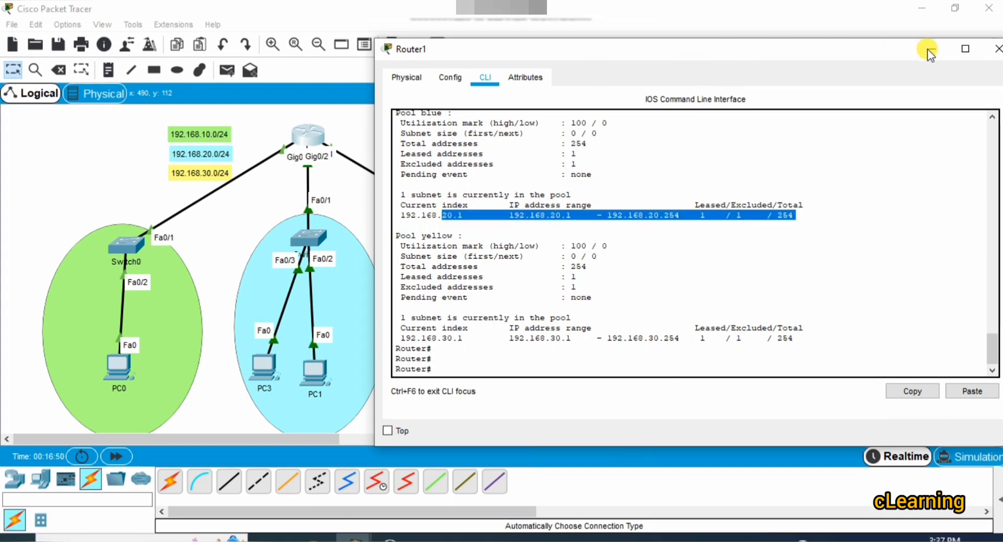
Step: Switch PC3's IPv4 configuration to DHCP and compare the assigned address with PC1's
click(927, 48)
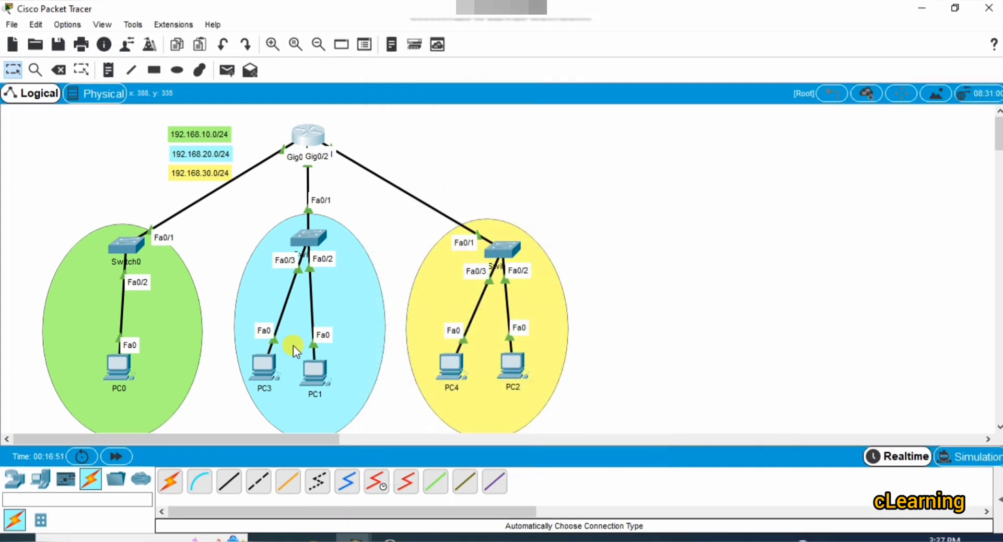
click(269, 368)
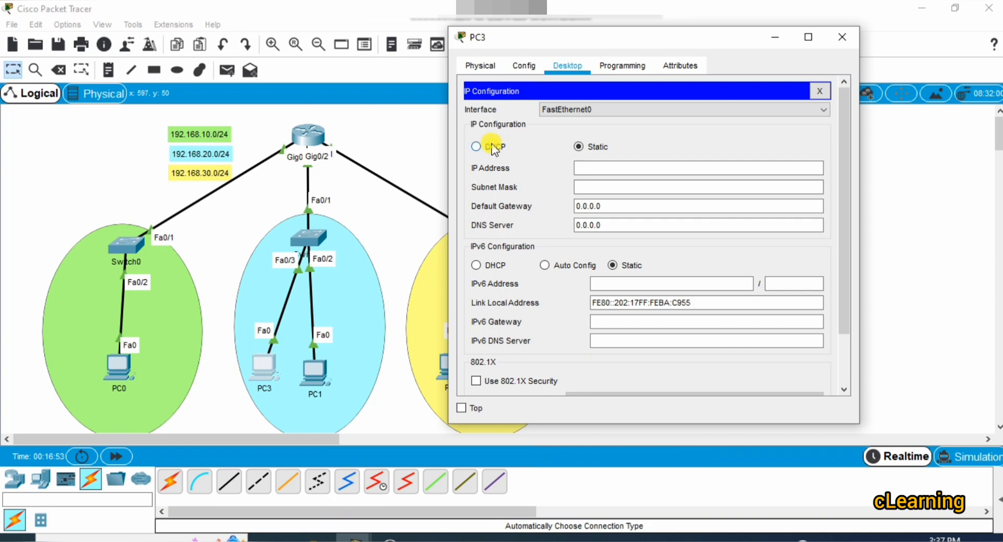
click(488, 147)
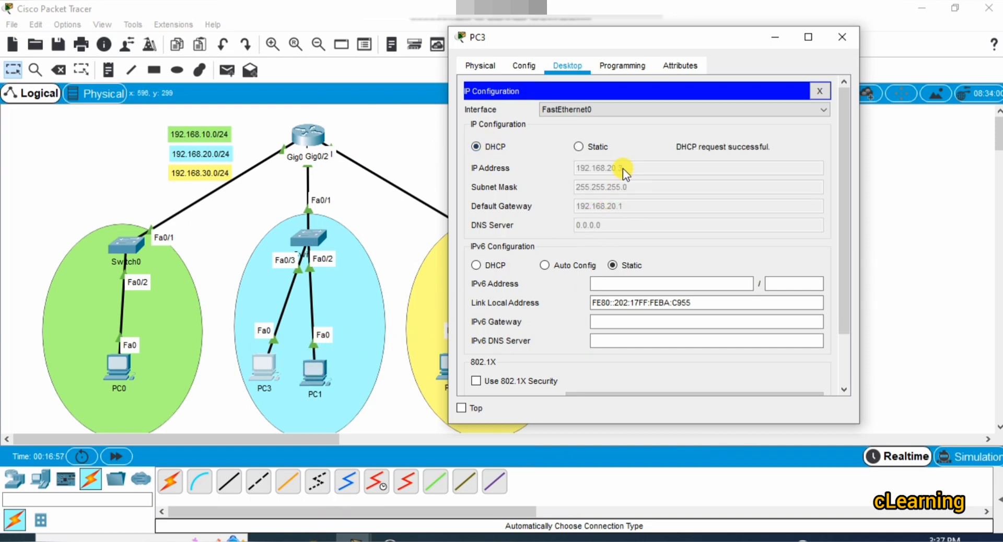
click(324, 376)
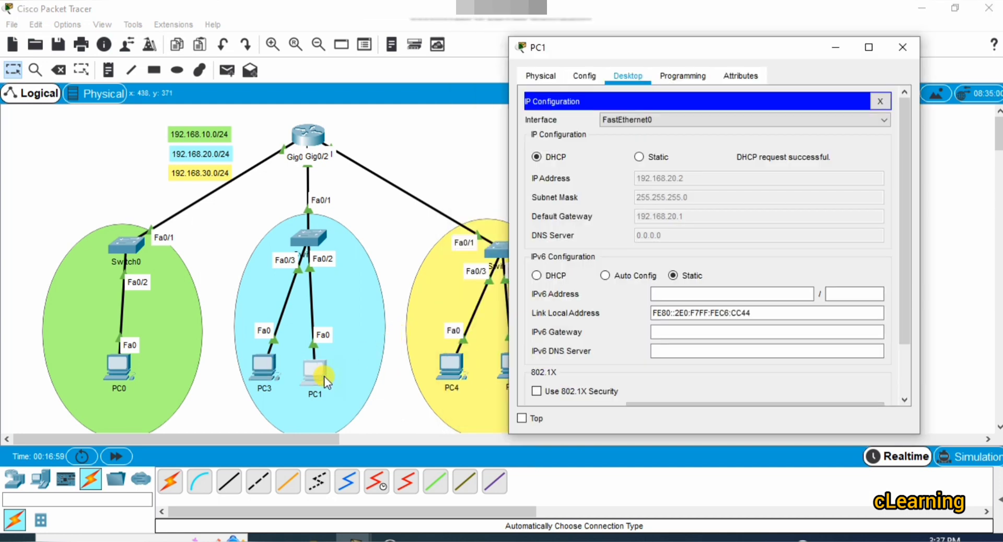
click(407, 260)
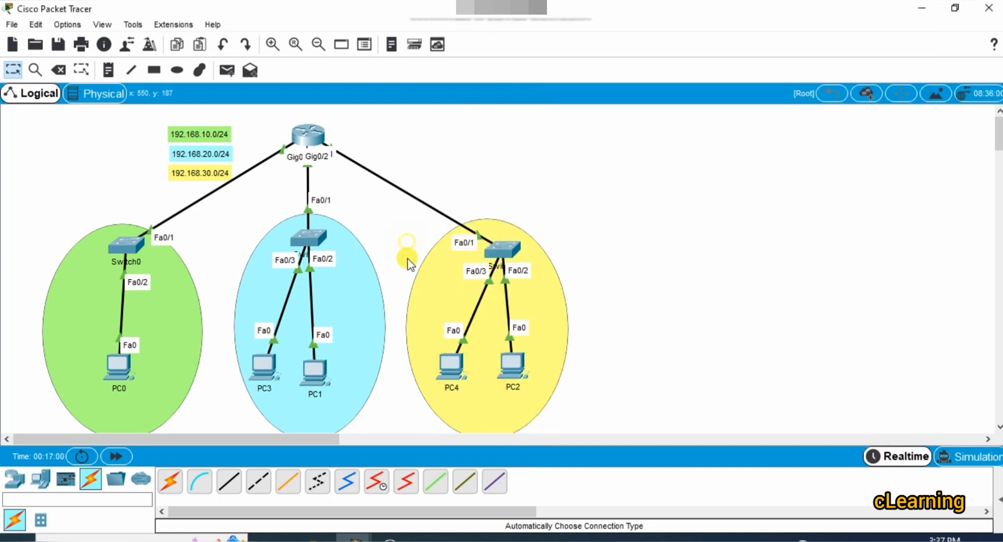
Step: Switch PC4's IPv4 configuration to DHCP and check the address it obtains from the yellow pool
click(456, 370)
click(413, 102)
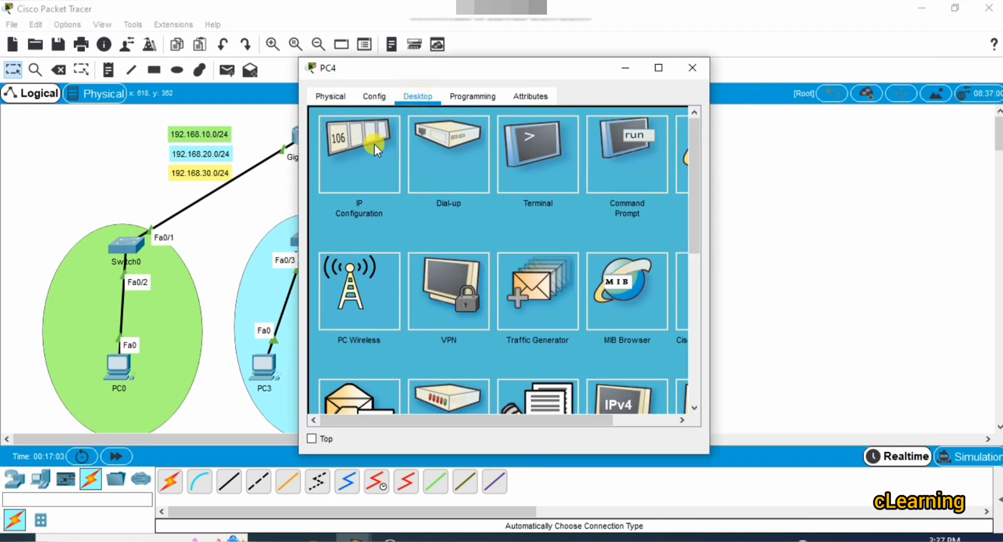
click(368, 152)
click(349, 178)
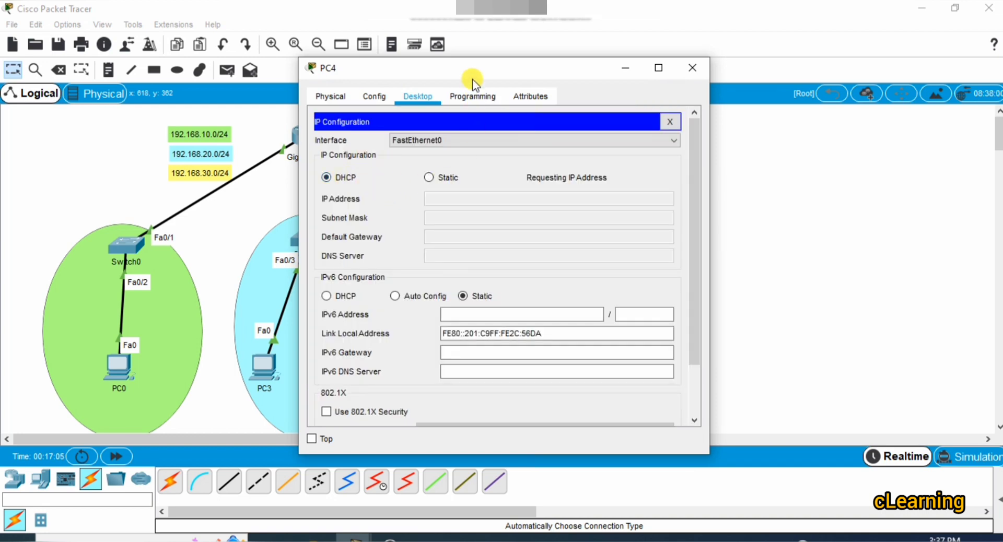
drag(470, 68, 712, 30)
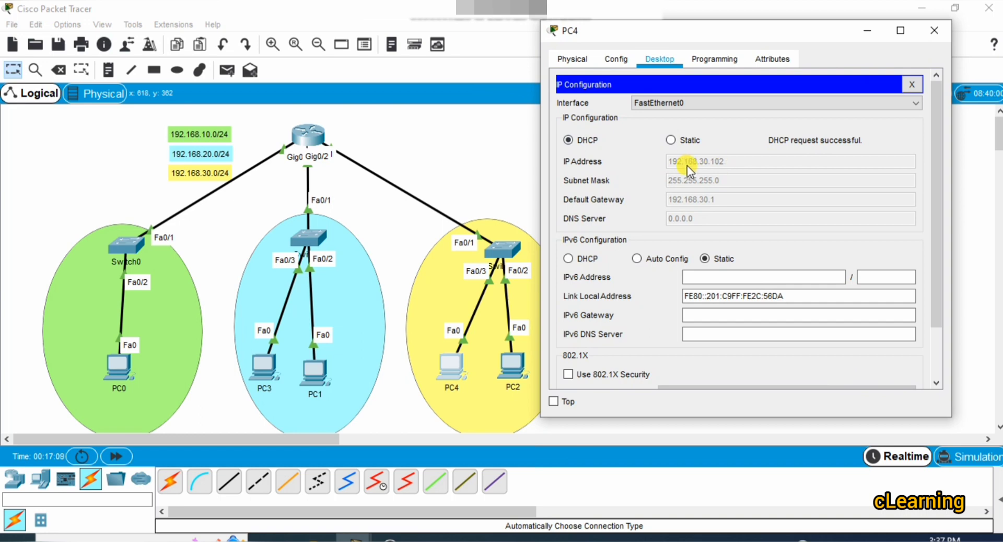
click(934, 31)
Step: Check PC2's IP configuration and ping 192.168.30.101 from its command prompt
click(512, 365)
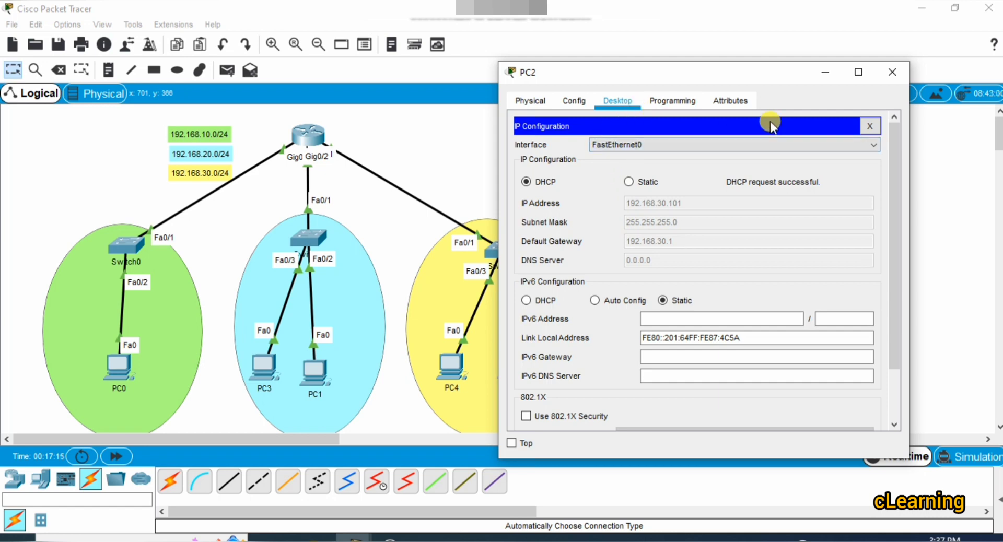
click(868, 126)
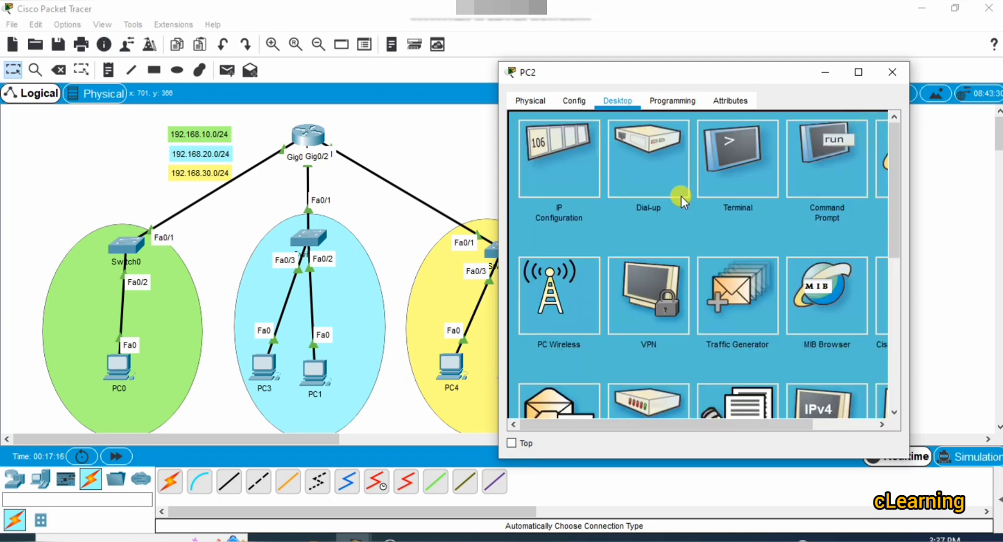
click(805, 175)
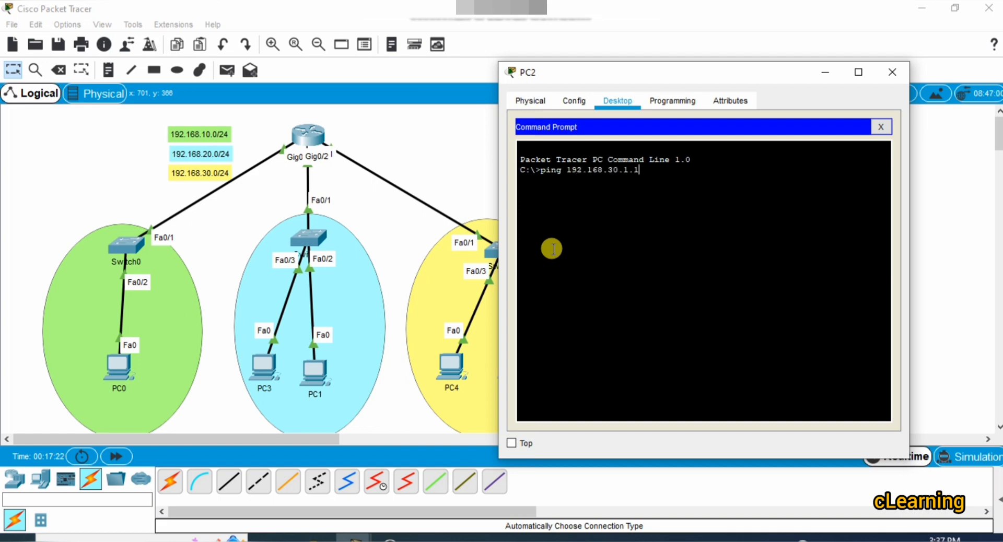
key(Return)
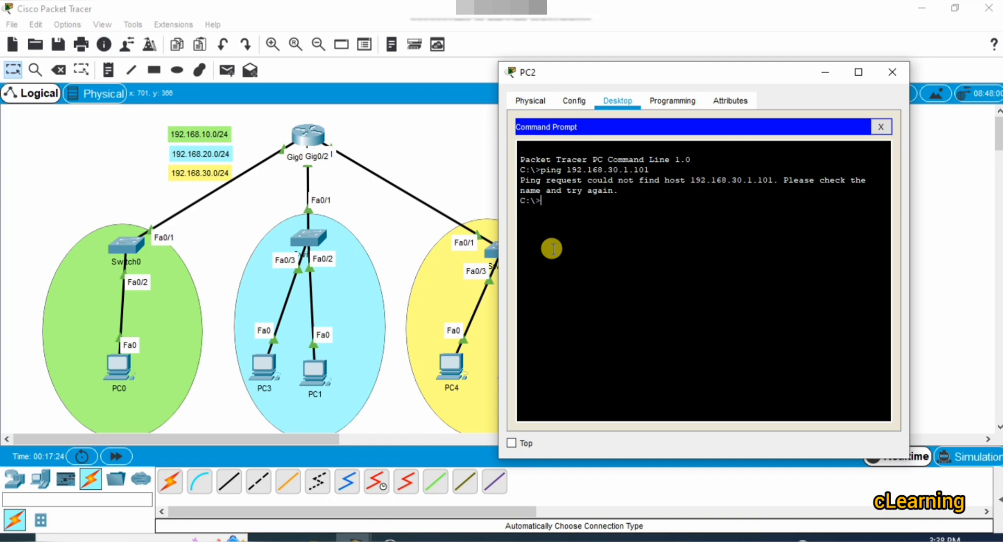
key(Up)
key(Return)
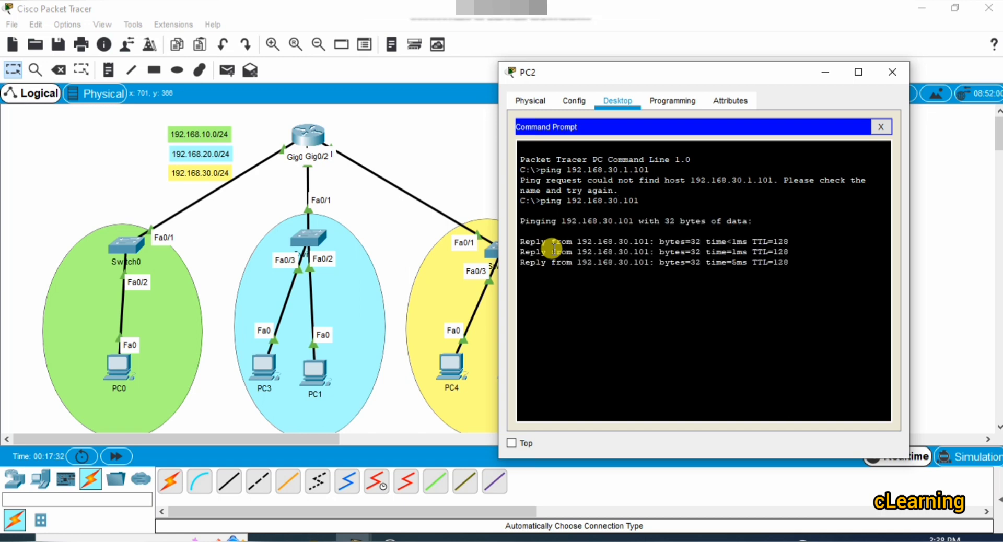
Step: Ping PC4 at 192.168.30.102 from PC2's command prompt
key(Up)
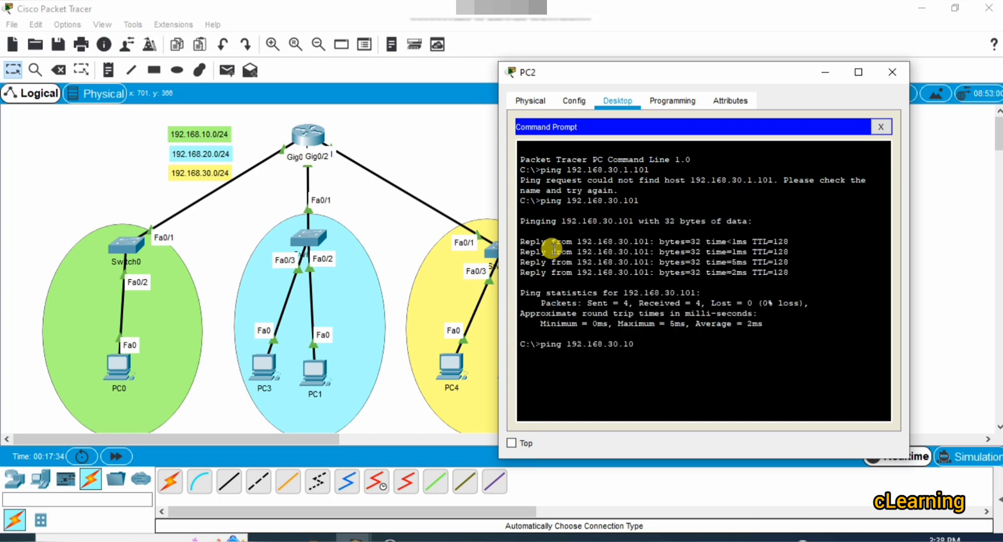
key(Return)
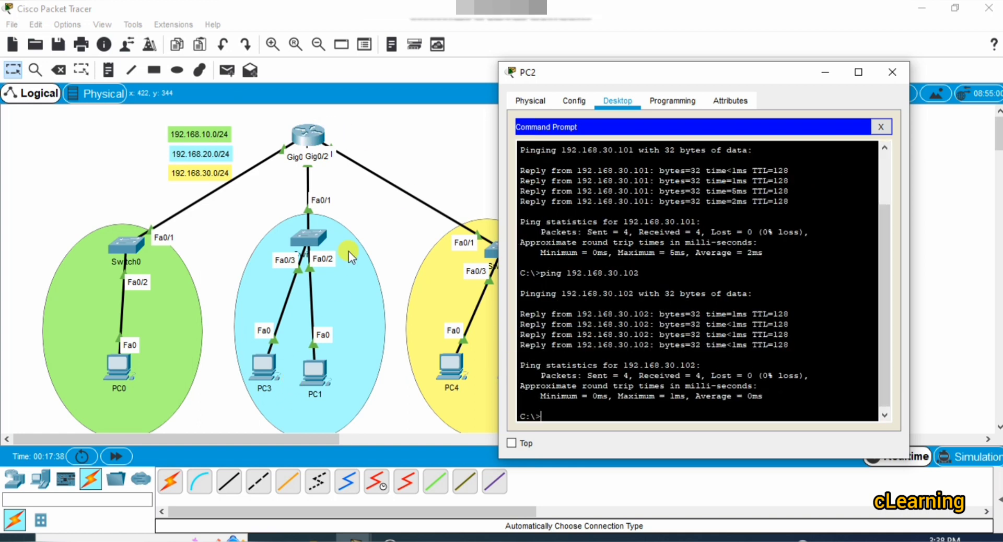
key(Return)
key(Return)
key(Return)
key(Return)
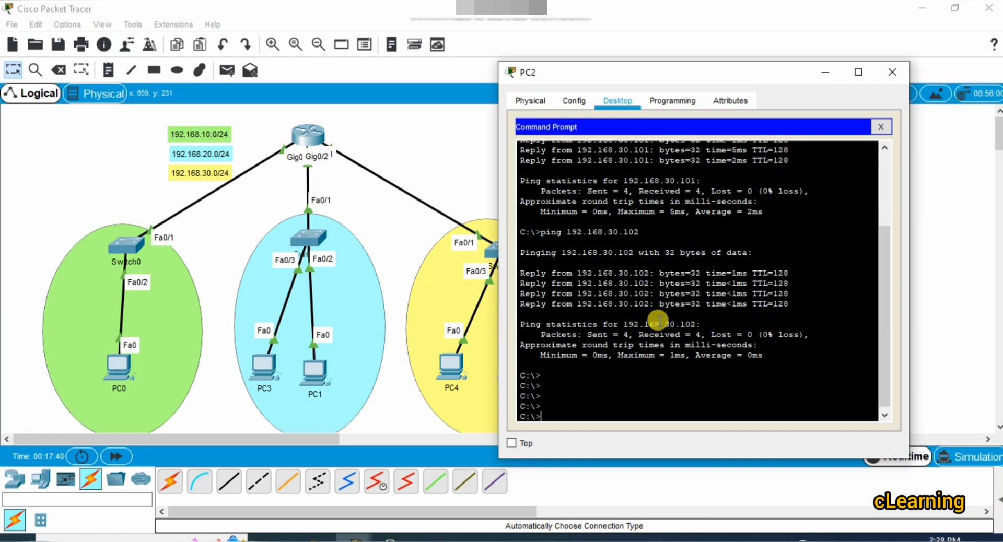
Step: Ping PC1 in the blue network at 192.168.20.2 from PC2's command prompt
key(Up)
key(Return)
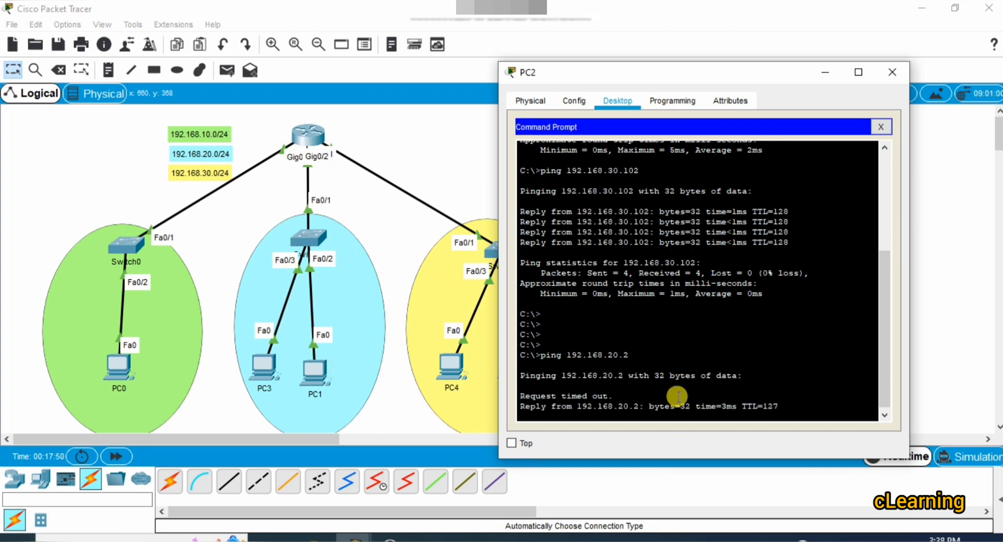
drag(778, 403, 486, 394)
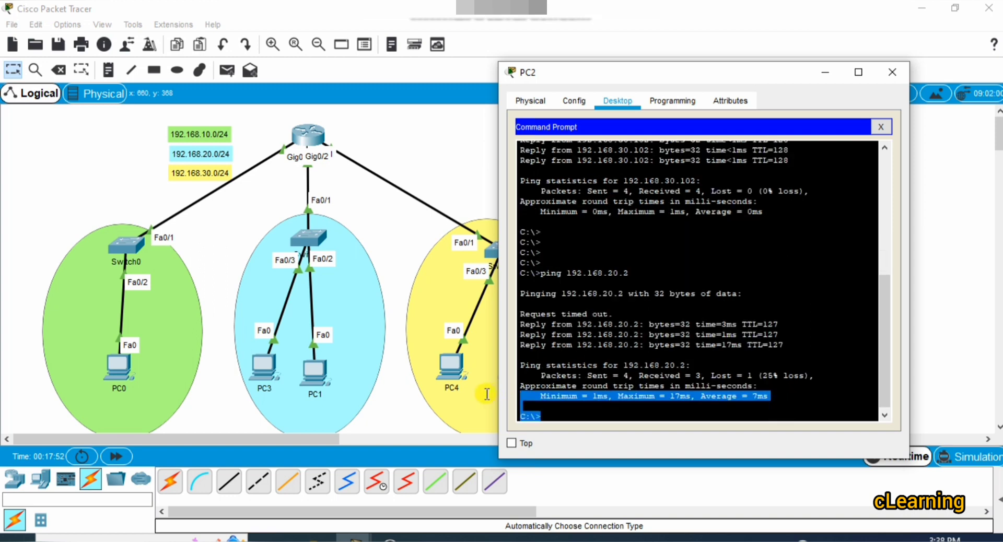
click(664, 396)
Step: Ping 192.168.20.3 in the blue network from PC2's command prompt
key(Up)
key(BackSpace)
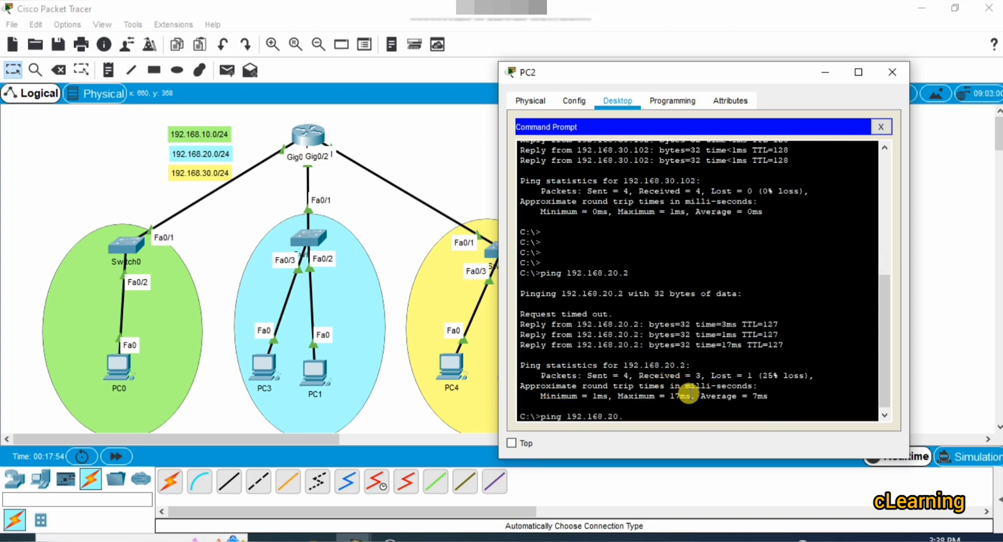
text(3)
key(Return)
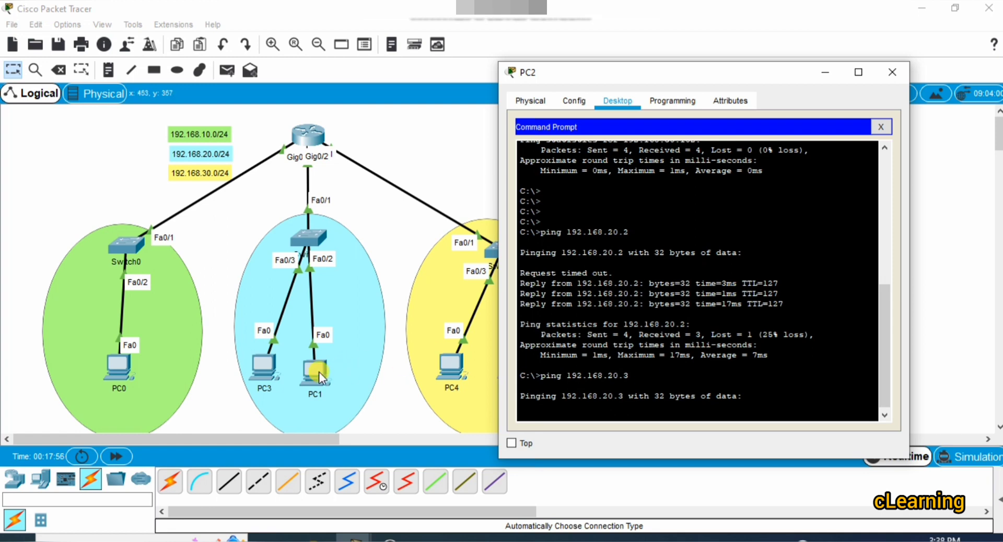
Step: Check PC3's assigned IP address and move the 192.168.20.0/24 label back between the green and yellow network labels
click(250, 362)
click(261, 367)
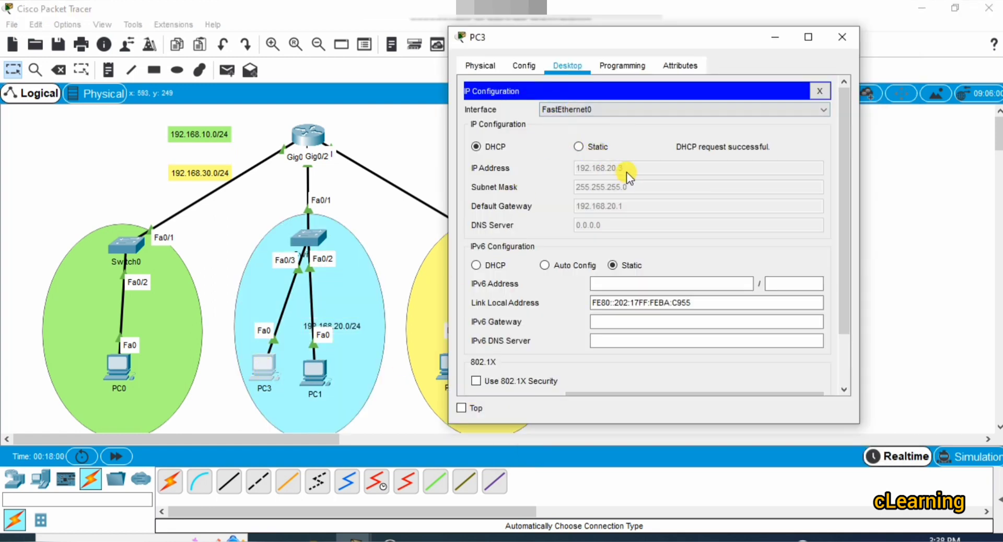
click(387, 158)
drag(334, 327, 209, 156)
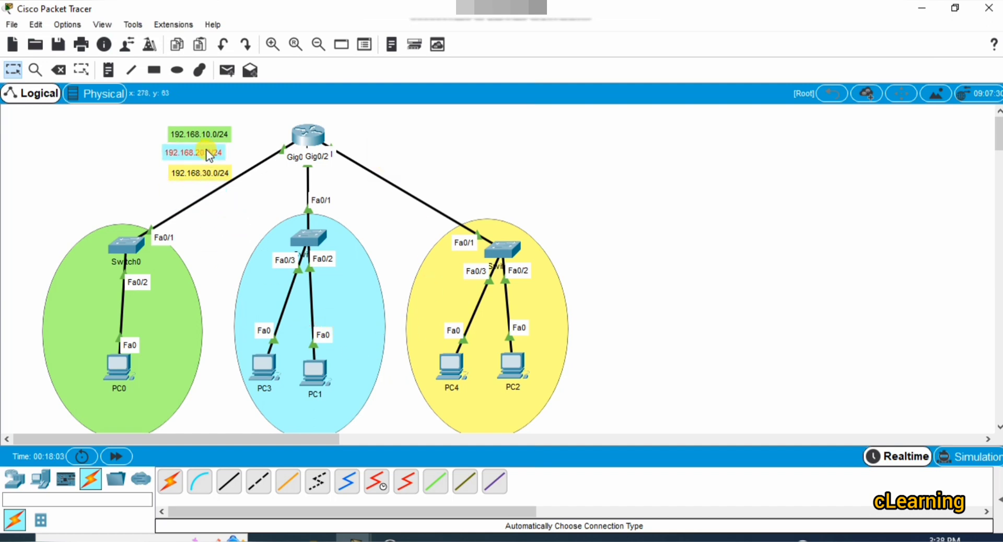
Step: Examine the replies to the 192.168.20.3 ping in PC2's command prompt and close PC2
click(507, 368)
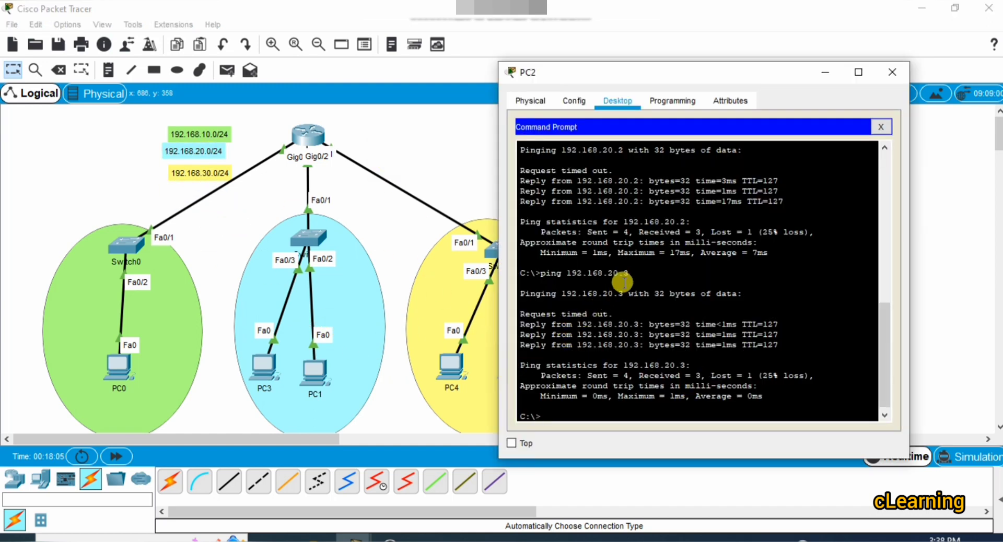
drag(778, 344, 522, 324)
click(892, 72)
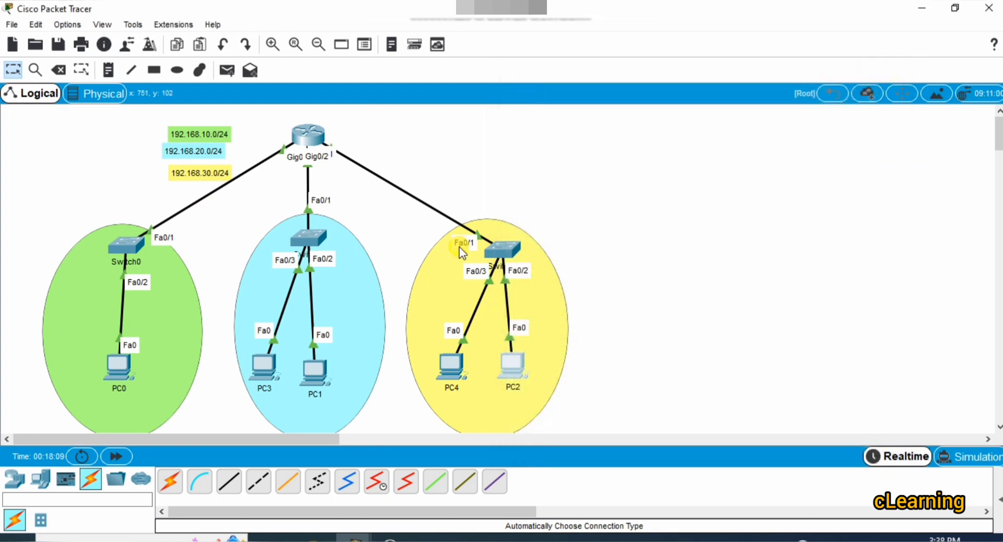
Step: Align the blue 192.168.20.0/24 label with the green and yellow network labels
click(217, 152)
drag(217, 151, 224, 155)
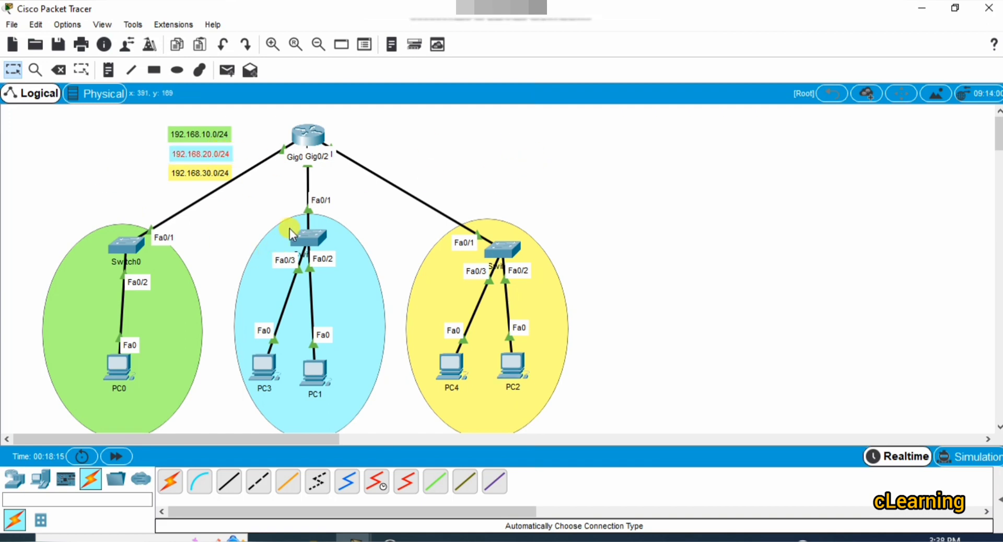